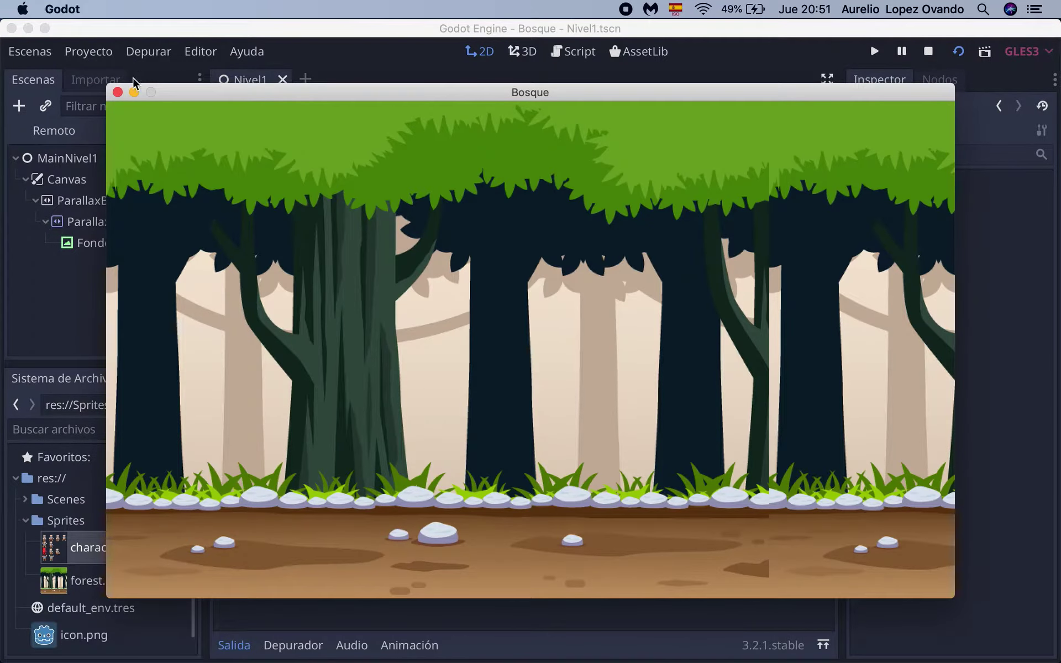
Step: Close the Bosque game window, toggle the Canvas branch open and closed, and select MainNivel1
click(118, 91)
click(25, 155)
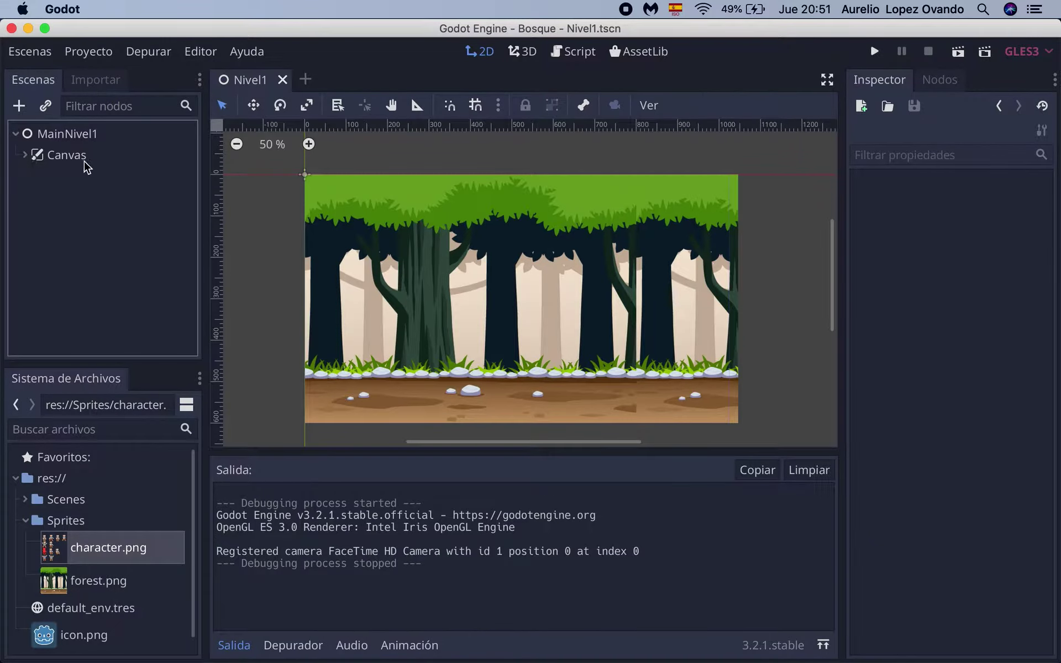
click(29, 156)
click(25, 156)
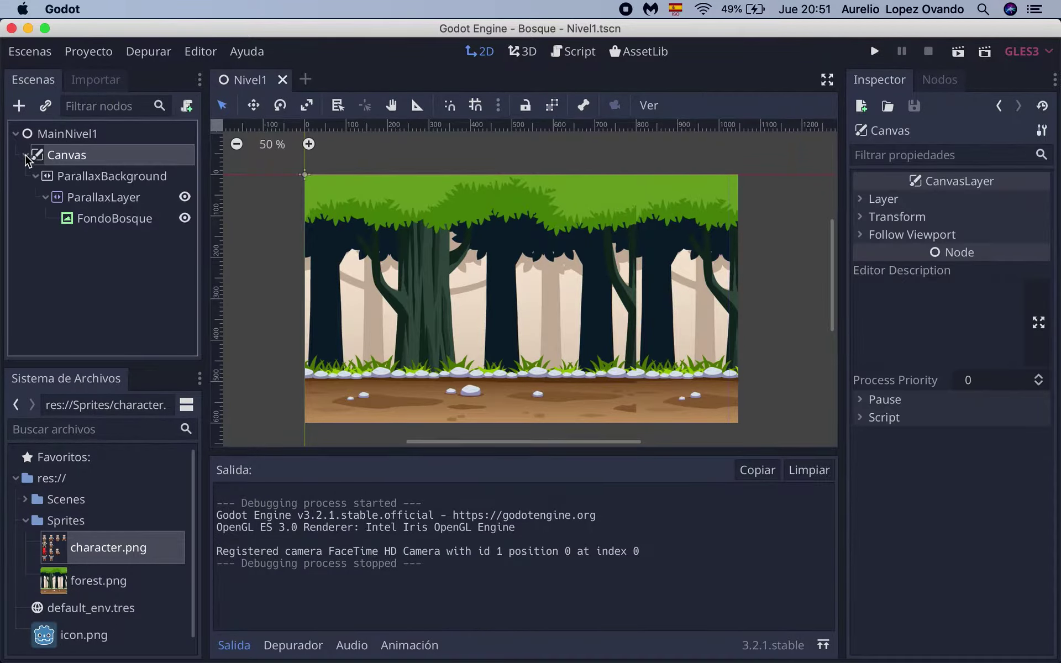
click(25, 156)
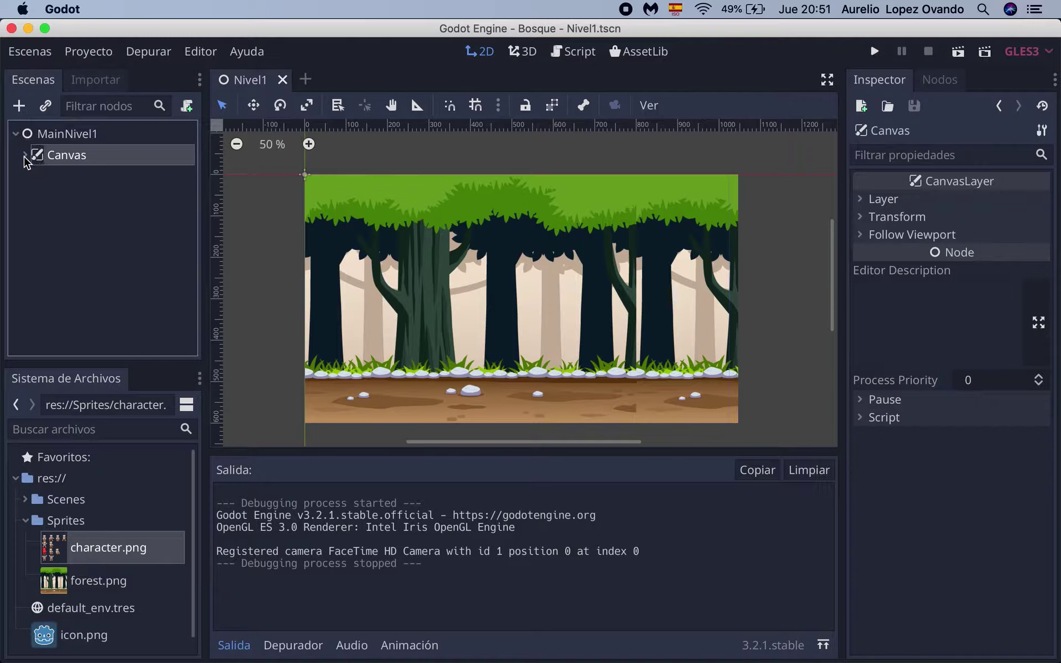
click(58, 137)
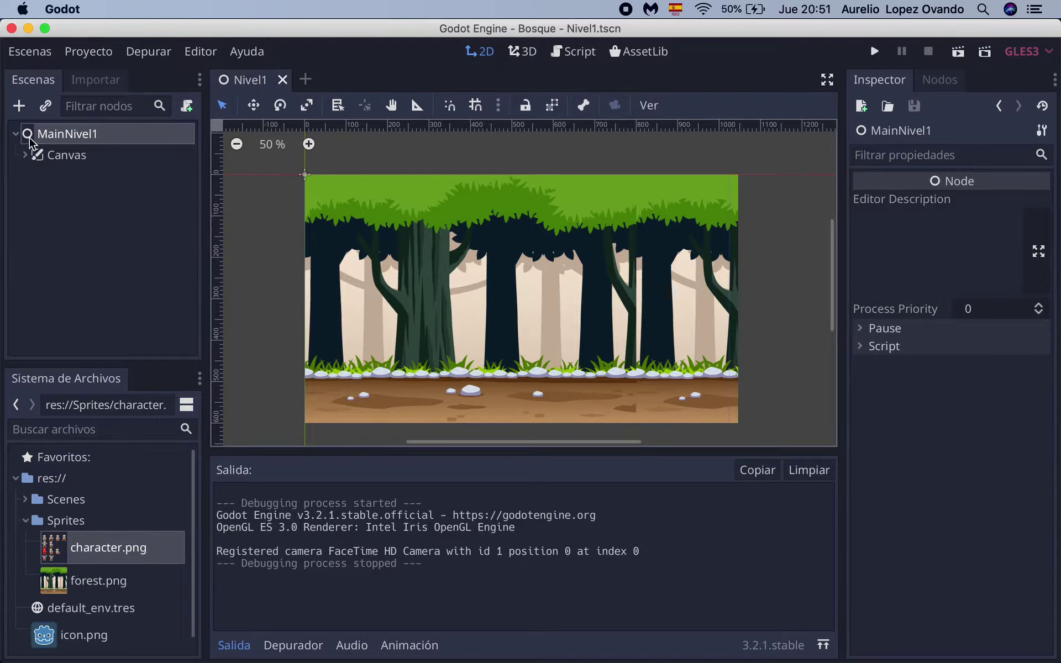
click(20, 107)
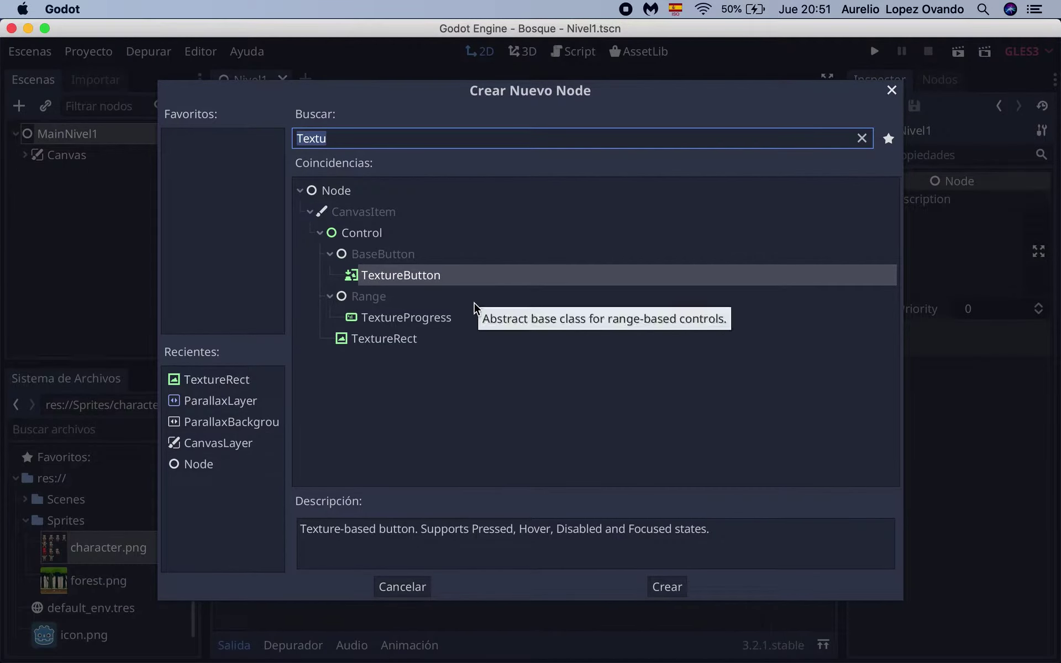
text(Spri)
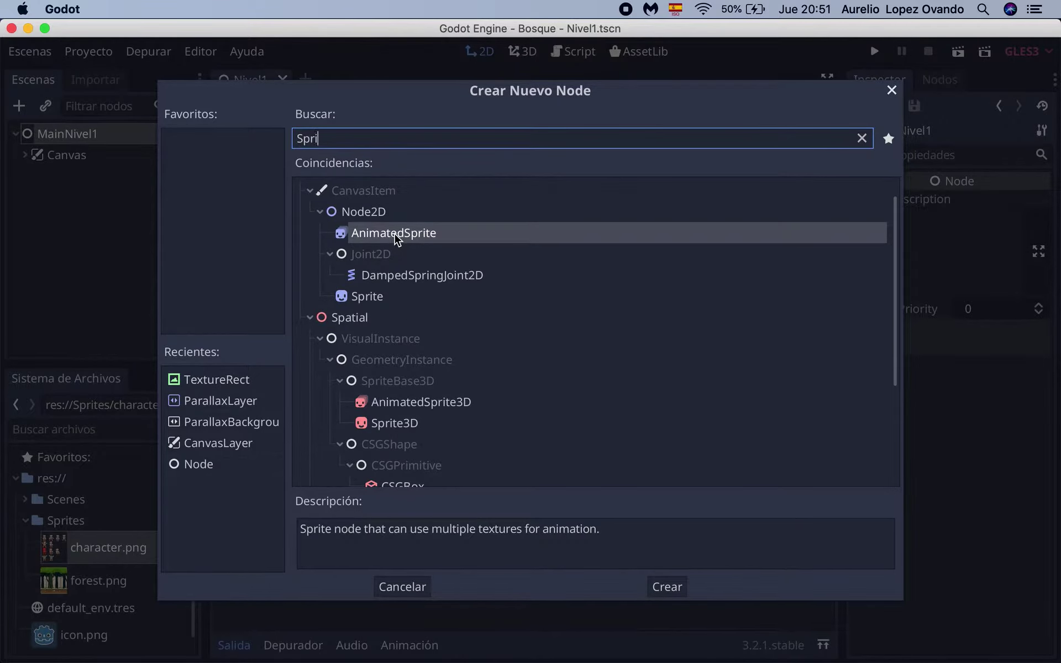
click(367, 303)
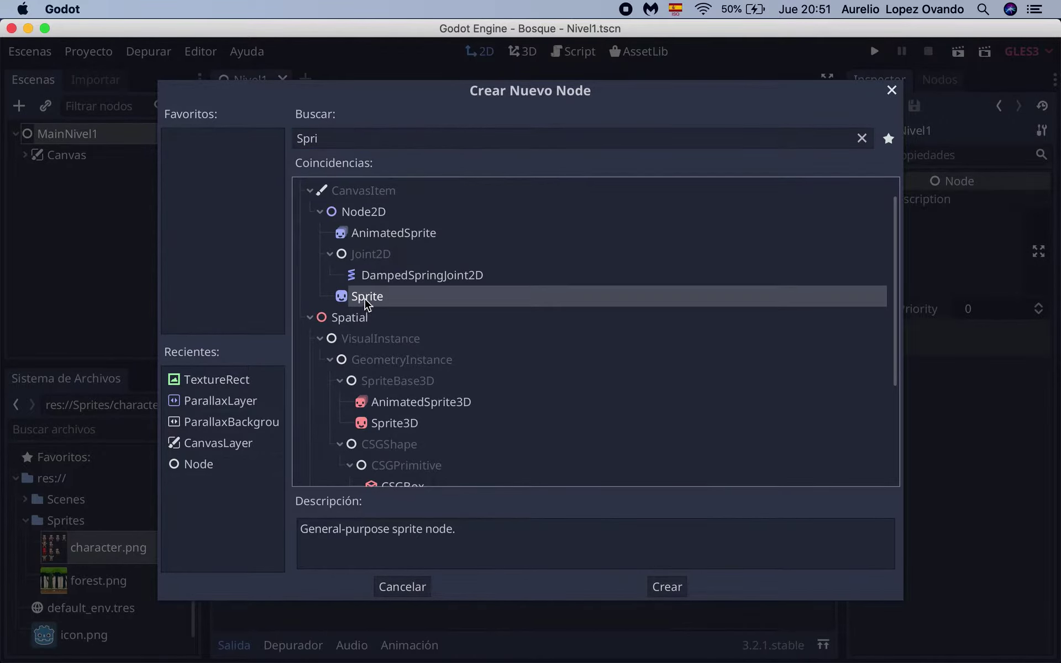
click(670, 589)
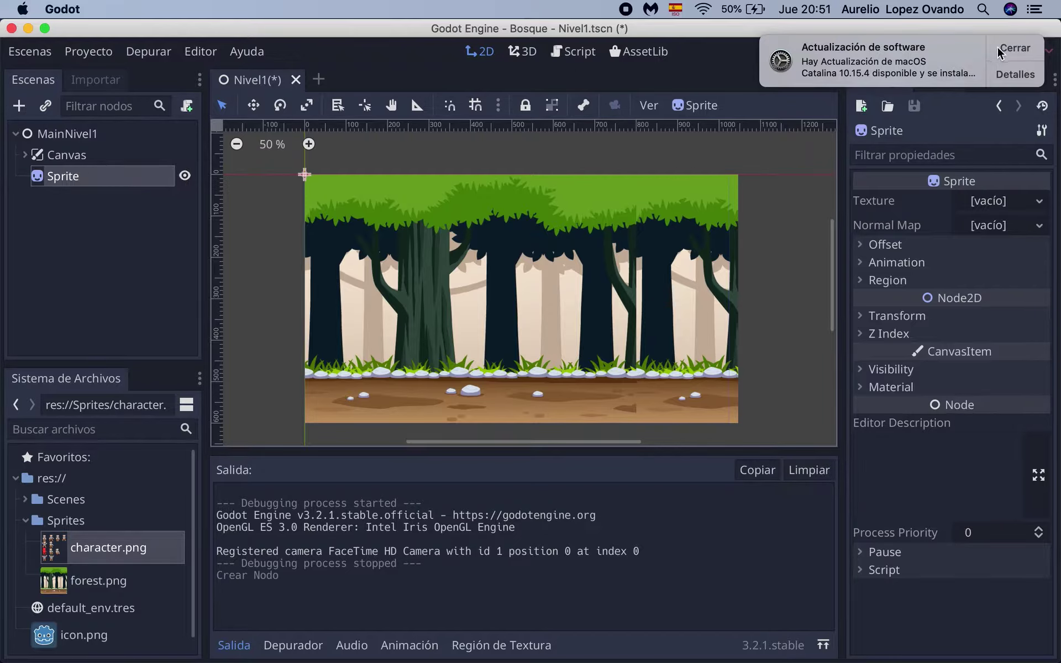
click(1015, 49)
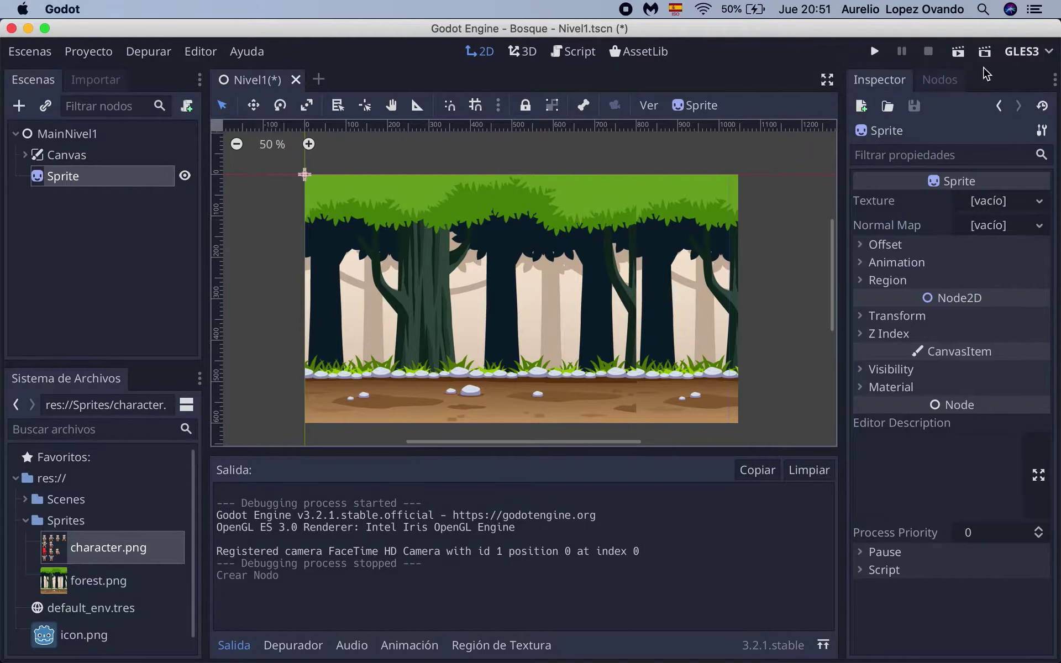
right_click(78, 176)
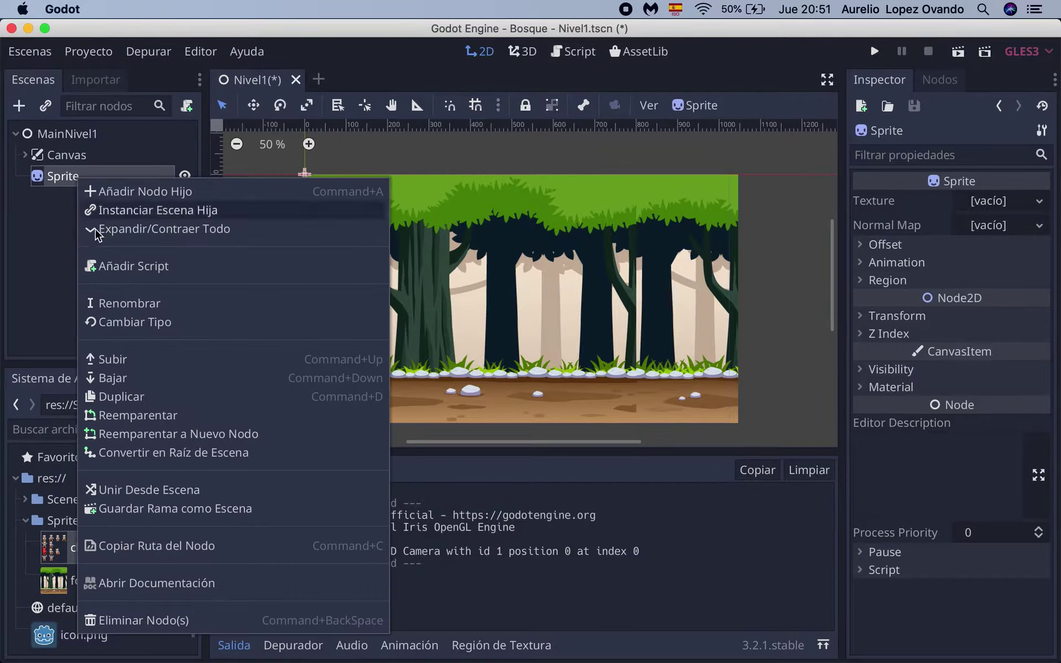
click(108, 620)
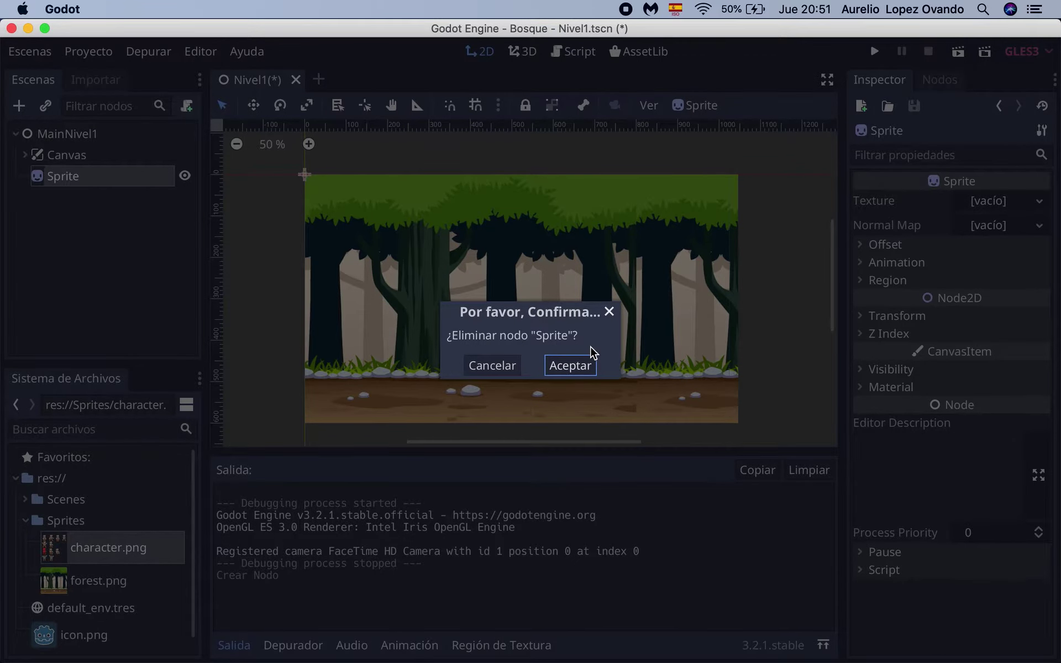
click(572, 366)
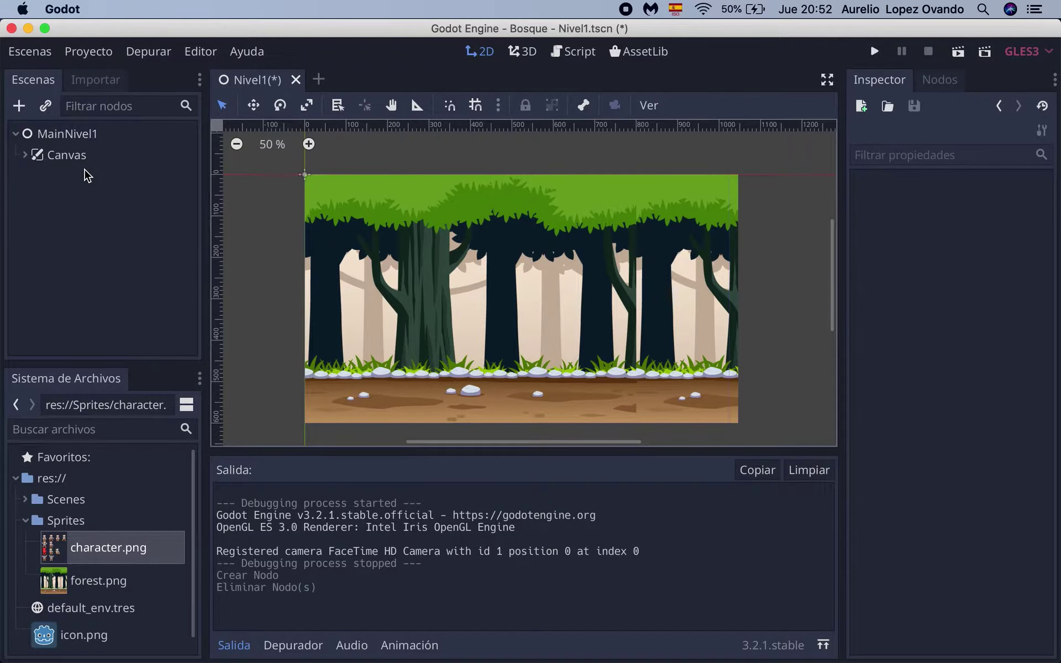
click(20, 112)
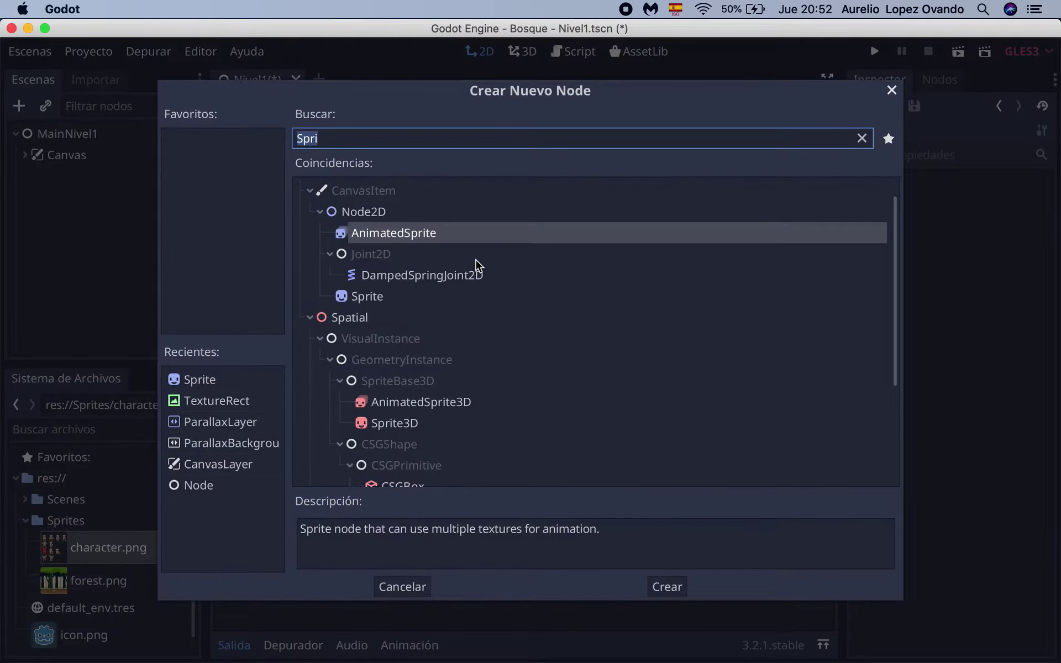
Step: Add a KinematicBody2D node under the MainNivel1 root
text(K)
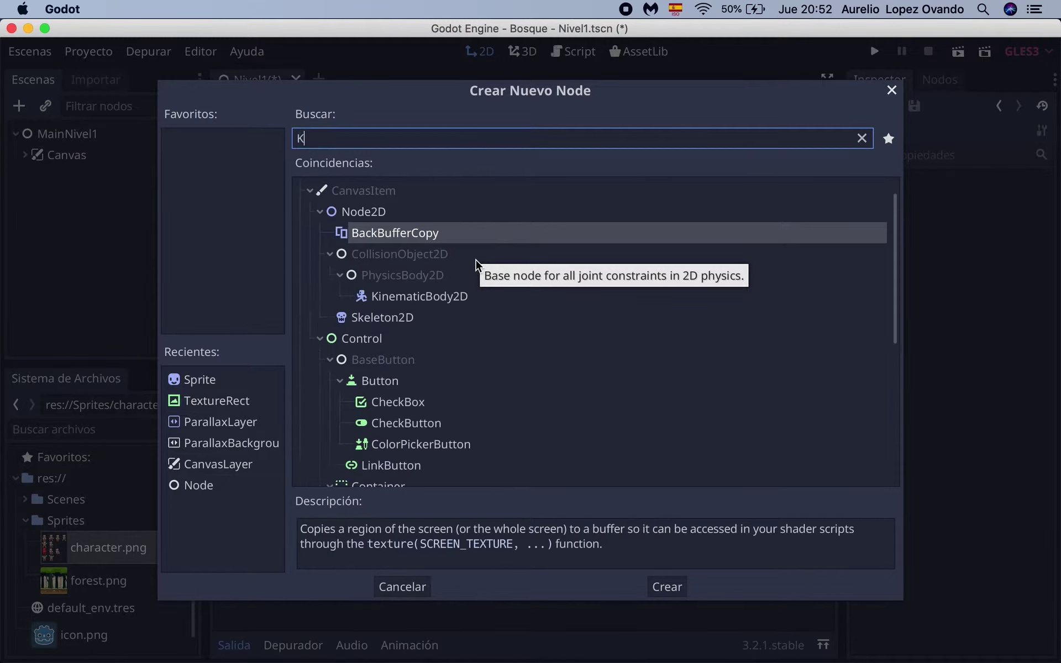
text(i)
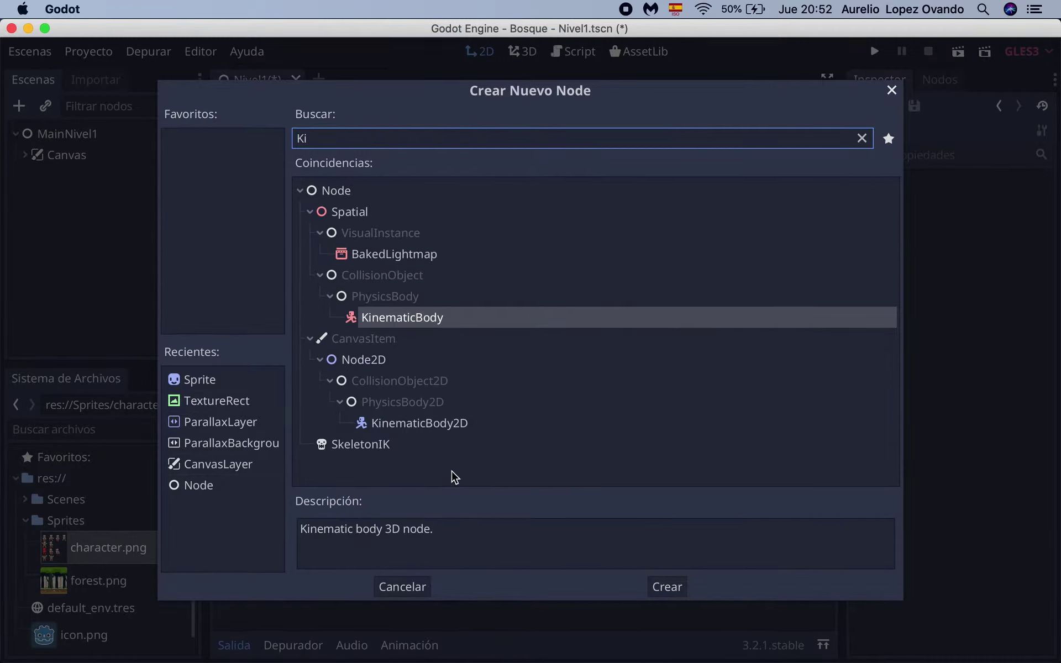
click(448, 427)
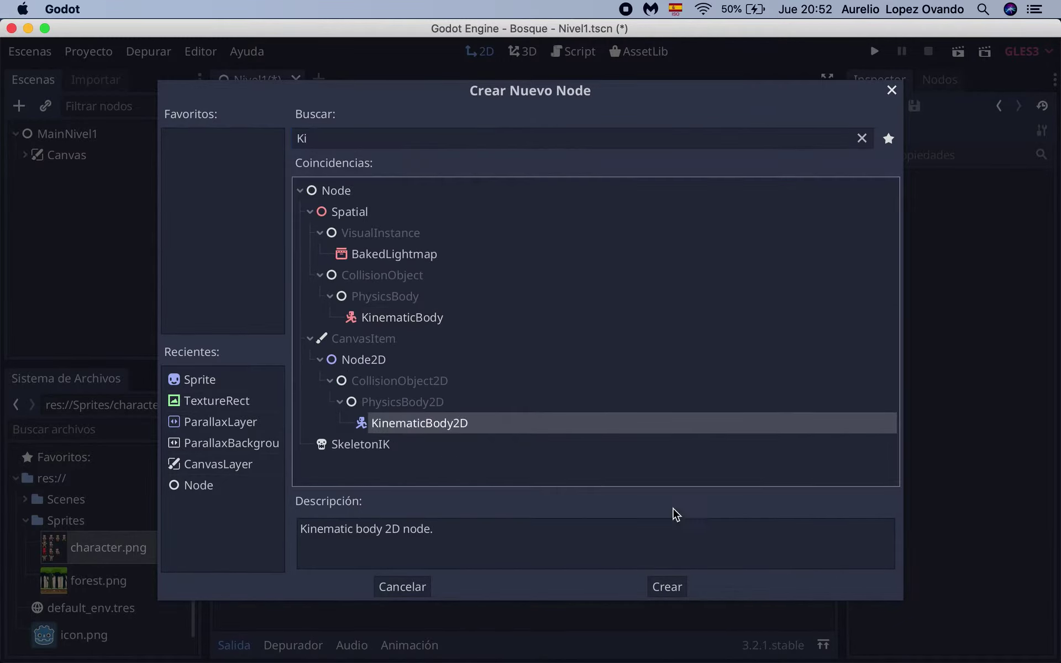
click(672, 588)
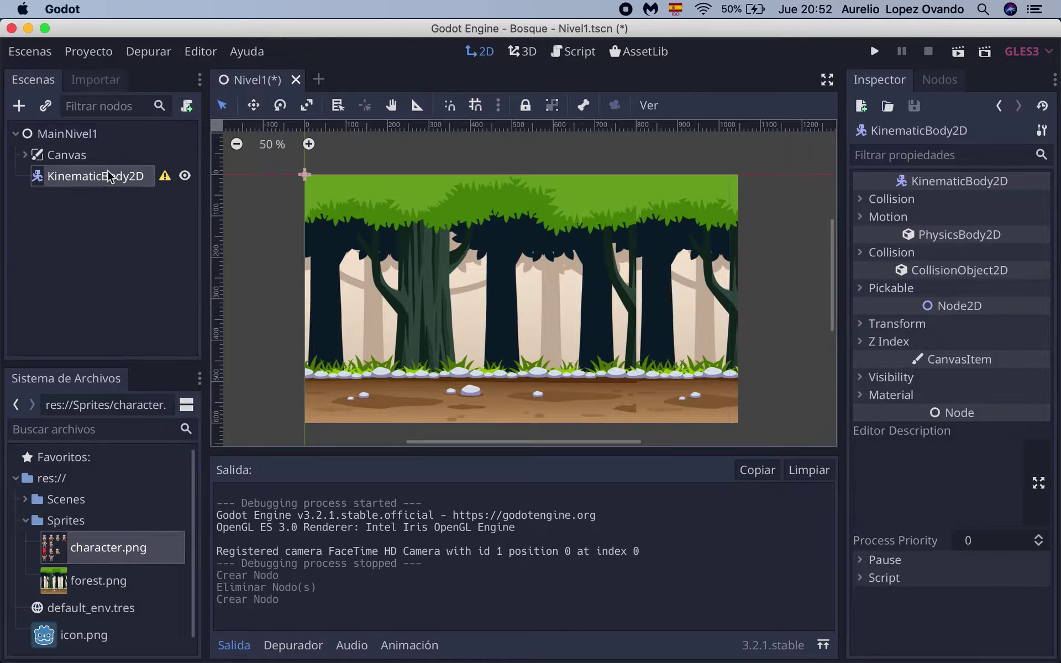
Step: Rename the KinematicBody2D node to 'Player' with a capital P
double_click(105, 178)
text(p)
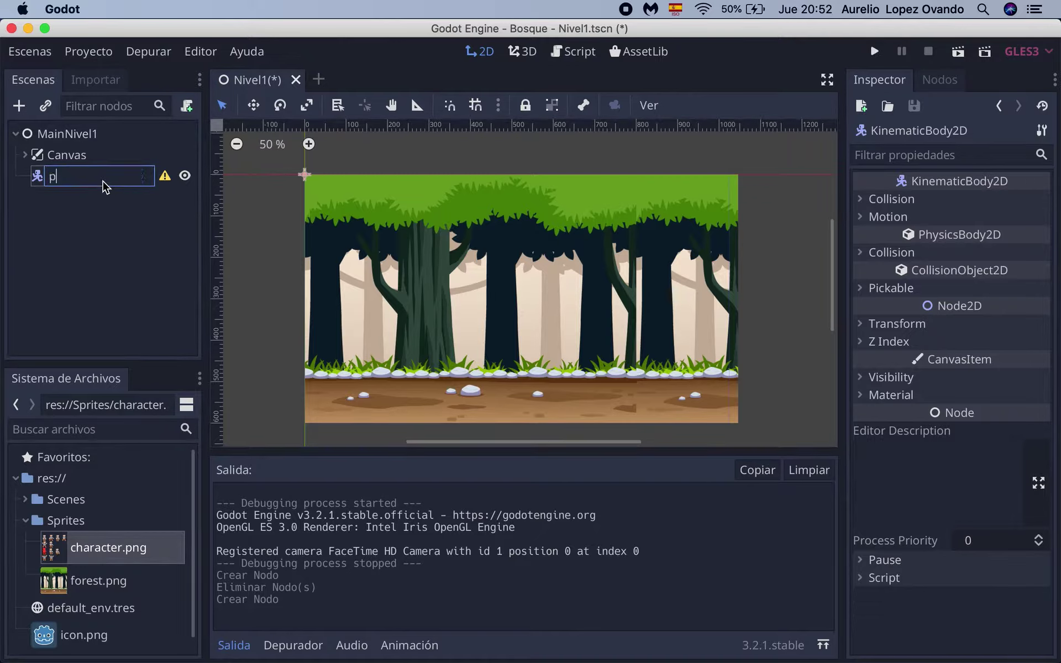
key(Return)
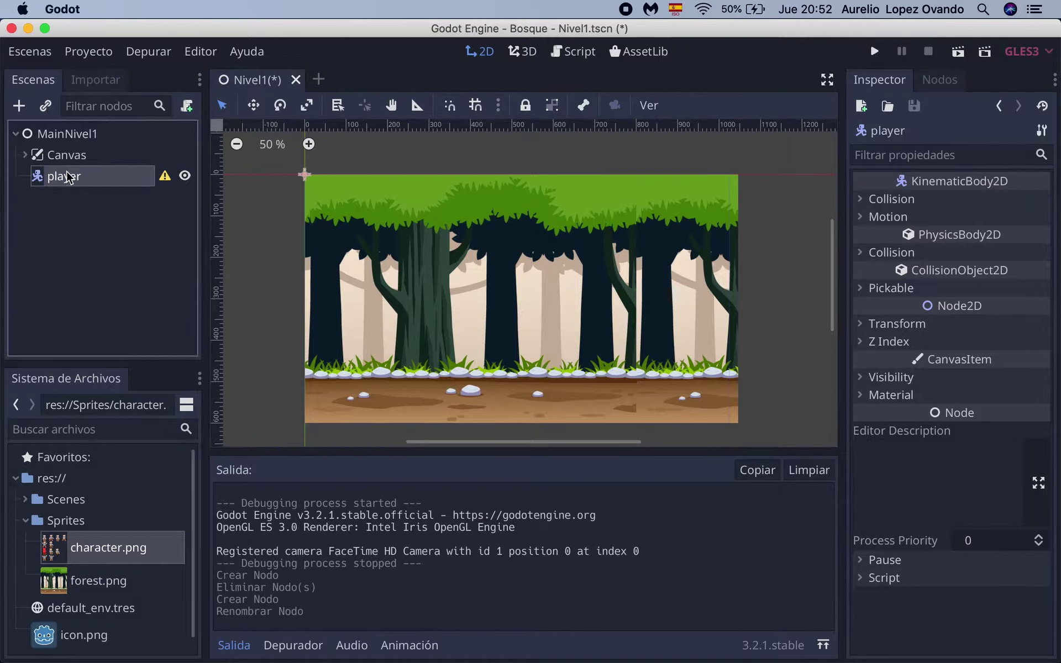
click(65, 176)
click(55, 176)
key(Delete)
text(P)
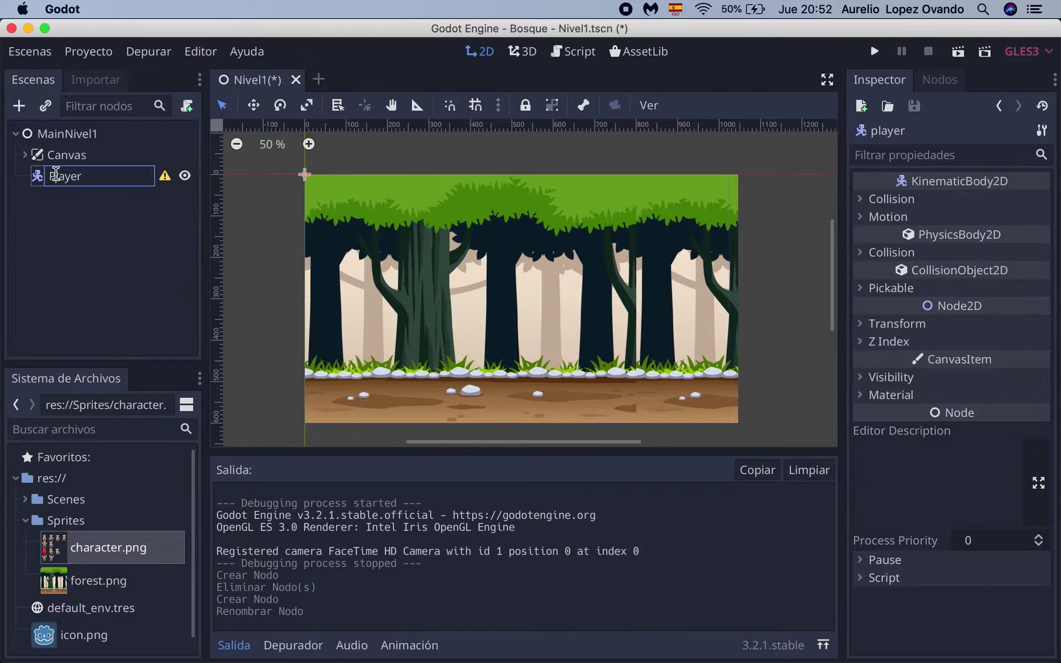
key(Return)
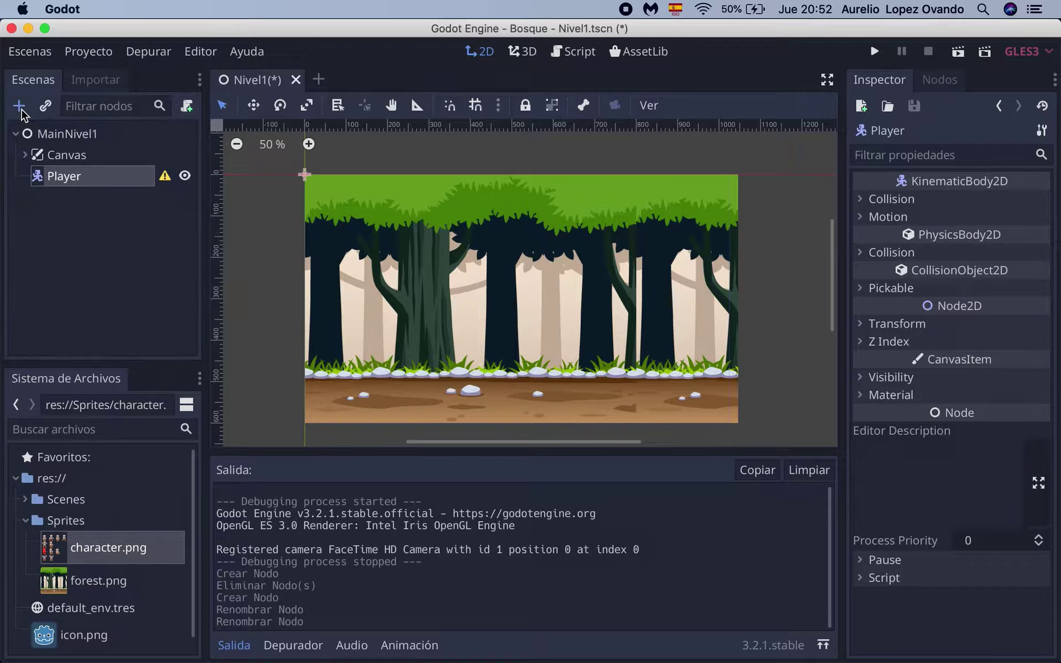
click(19, 106)
Step: Create a Sprite node as a child of Player and select it
key(BackSpace)
text(spri)
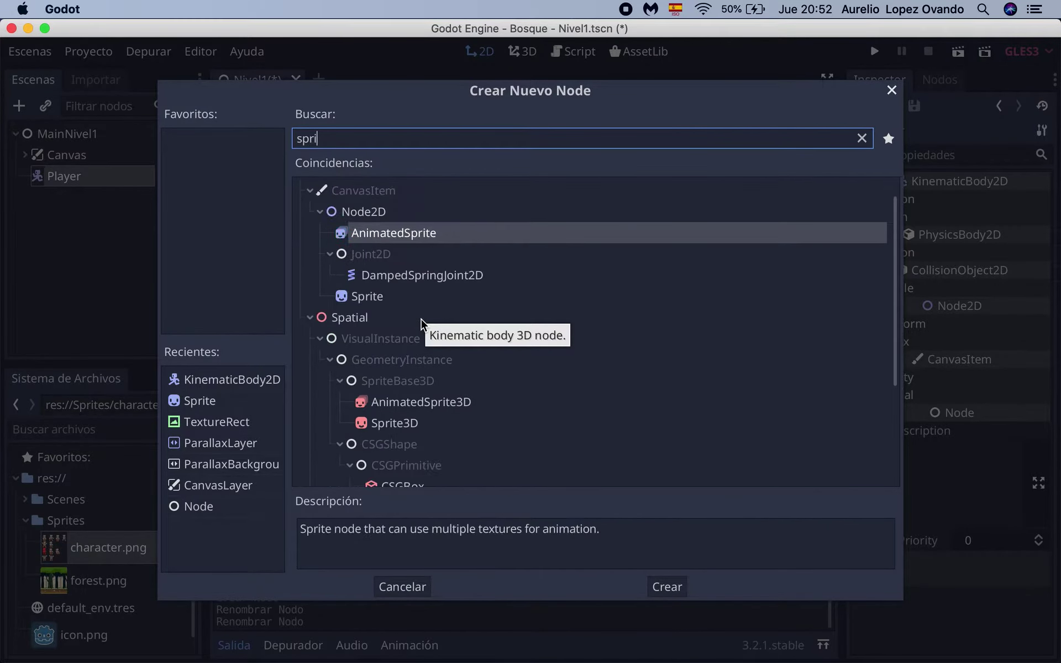
click(375, 303)
click(658, 589)
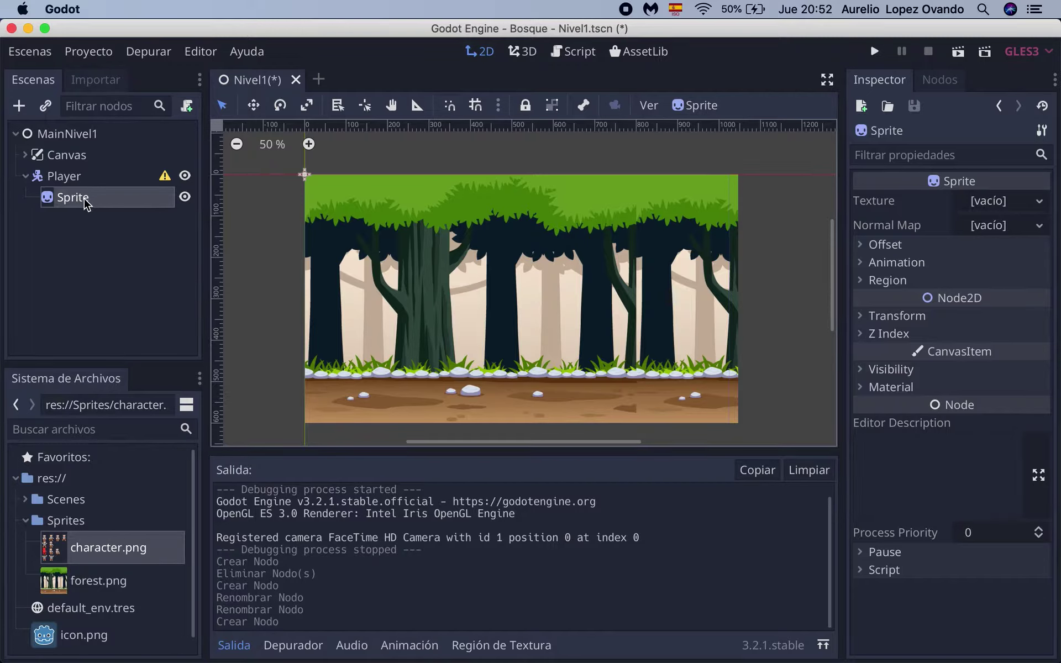
click(70, 176)
click(81, 198)
Step: Load Sprites/character.png as the Sprite's texture, undoing an accidental background move
click(994, 204)
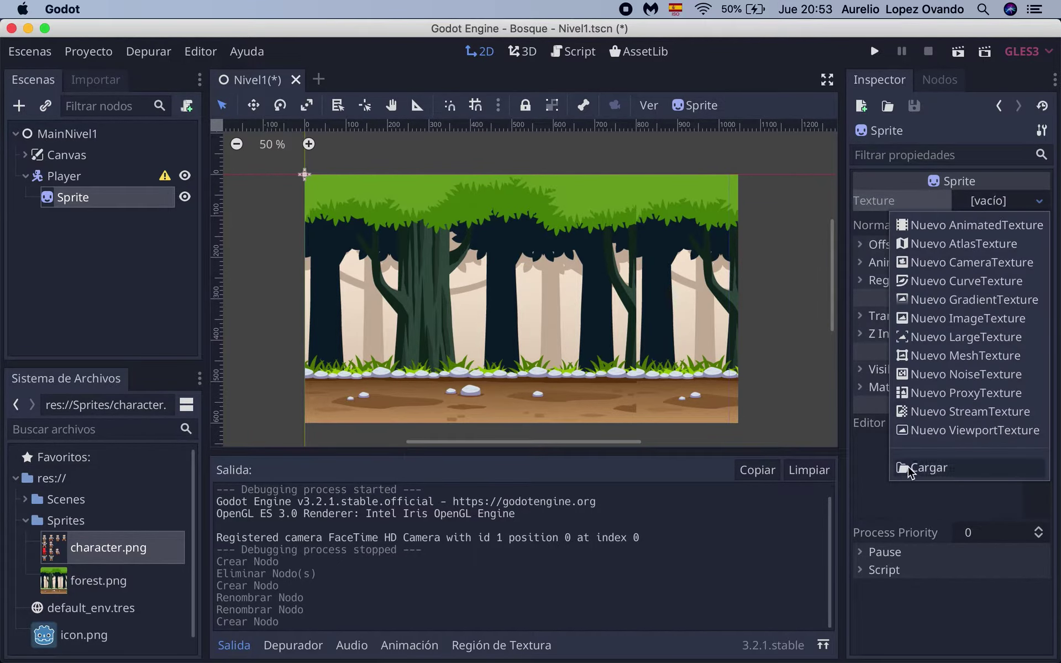
click(912, 467)
double_click(393, 208)
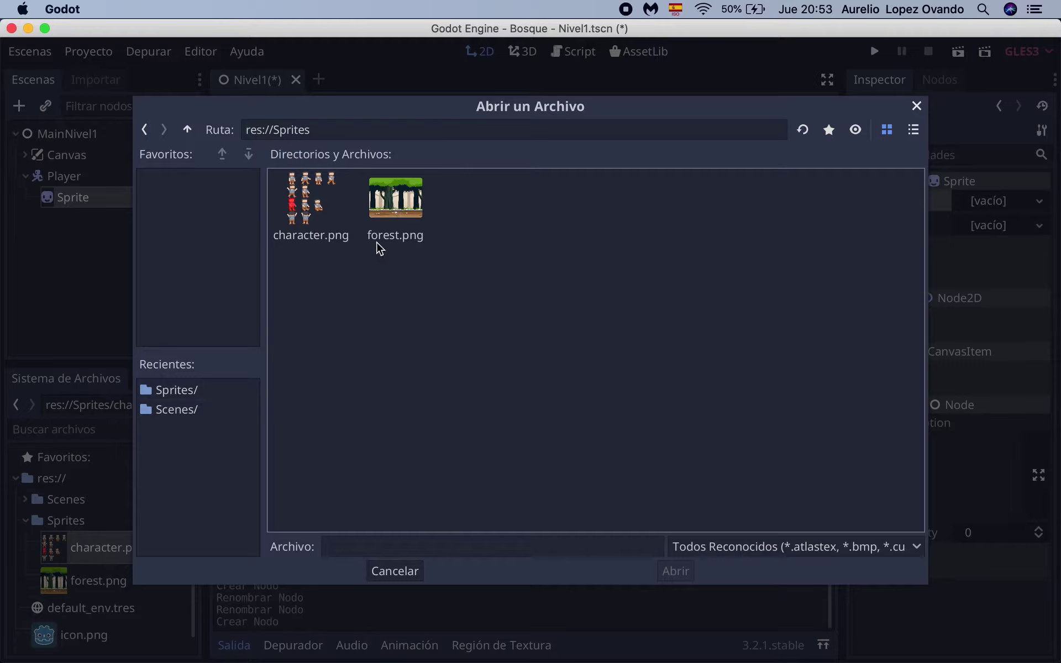
click(303, 215)
click(676, 572)
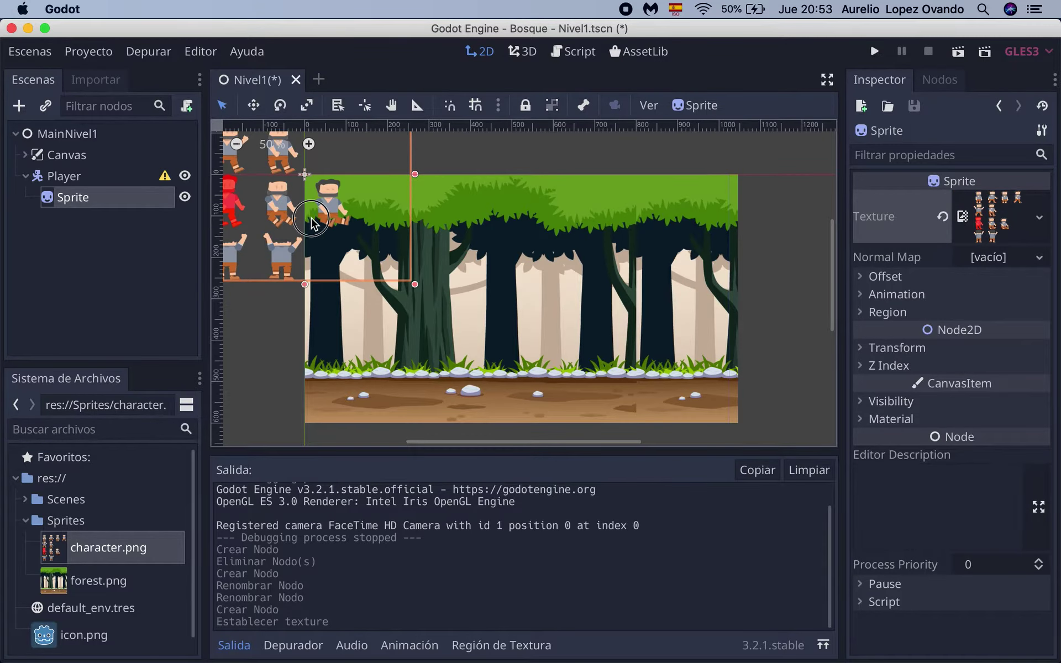
drag(313, 223, 520, 279)
key(ctrl+z)
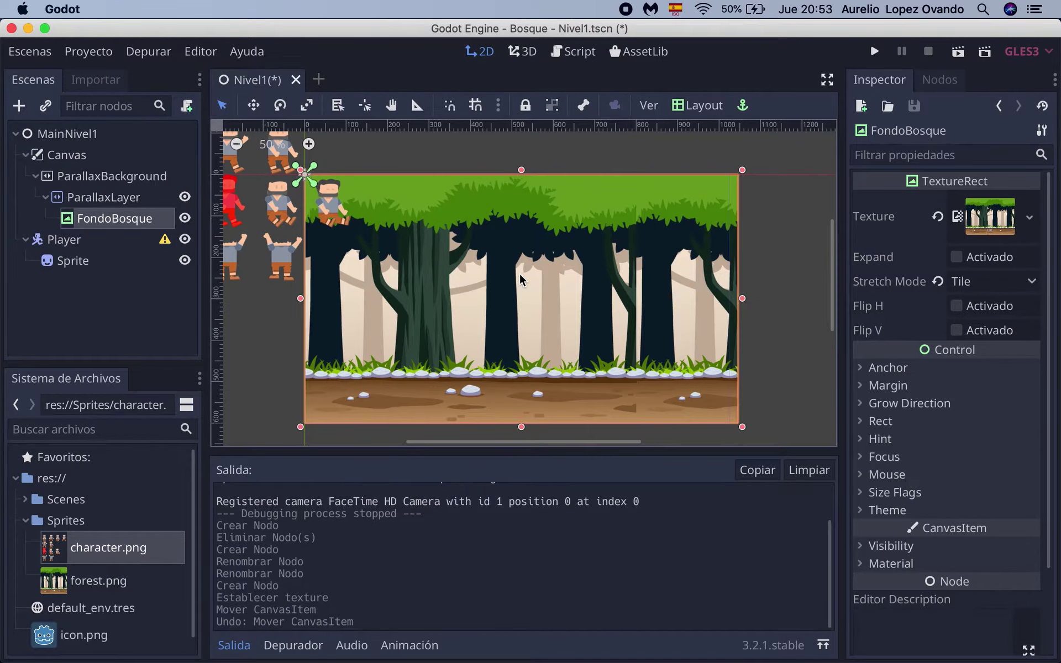
click(67, 264)
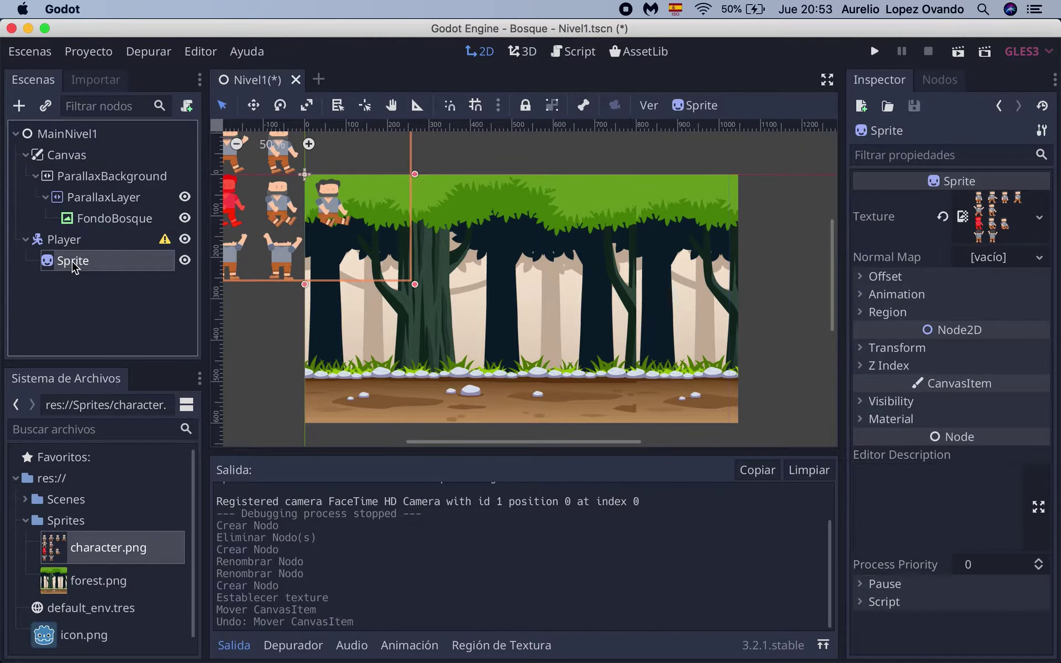
scroll(238, 213, left, 5)
scroll(238, 212, up, 3)
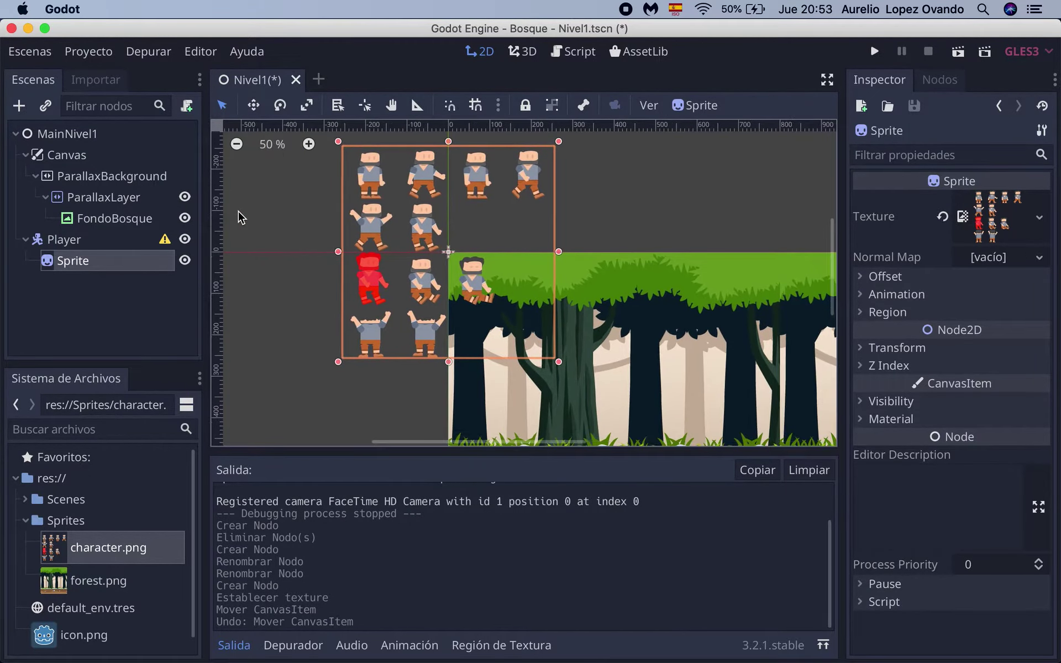
click(55, 239)
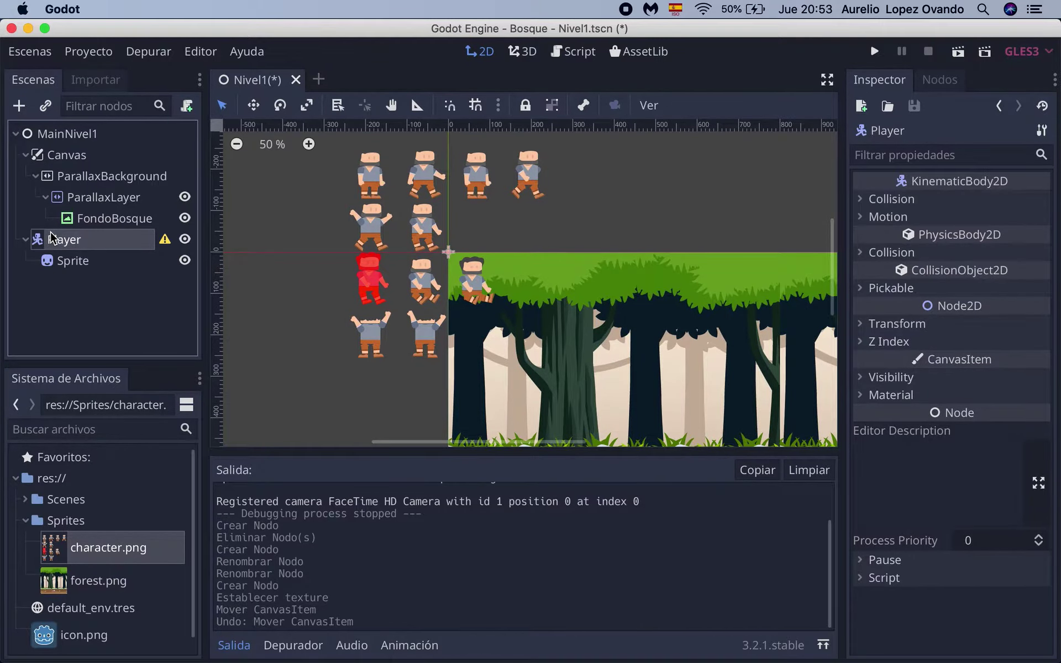
scroll(342, 257, right, 3)
scroll(359, 252, down, 2)
scroll(359, 252, up, 3)
scroll(359, 252, left, 1)
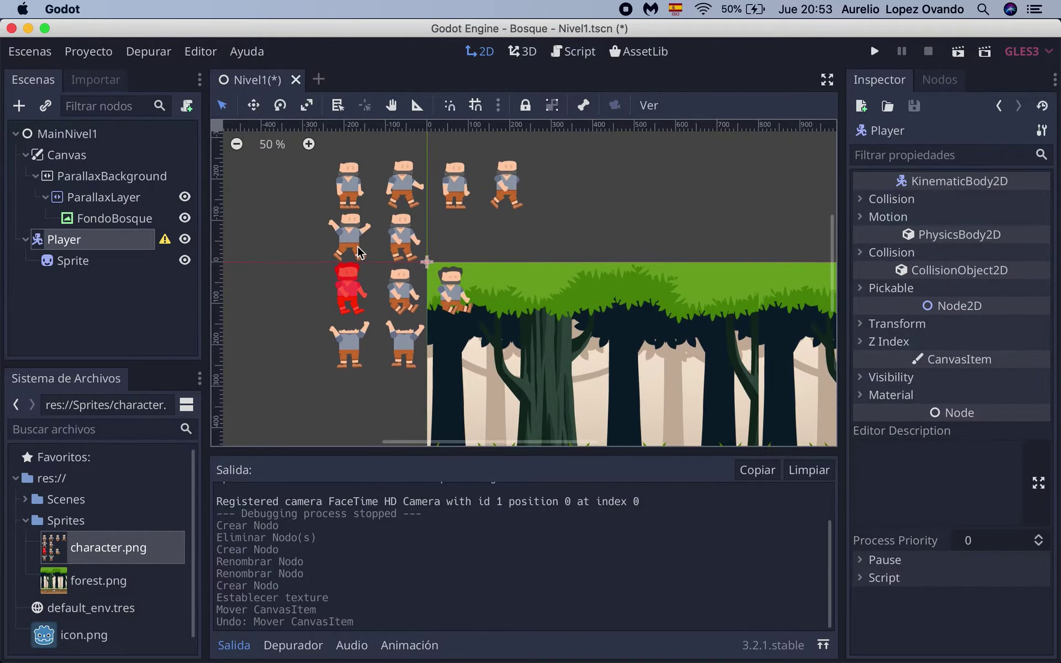
click(185, 261)
click(184, 261)
click(185, 240)
click(185, 239)
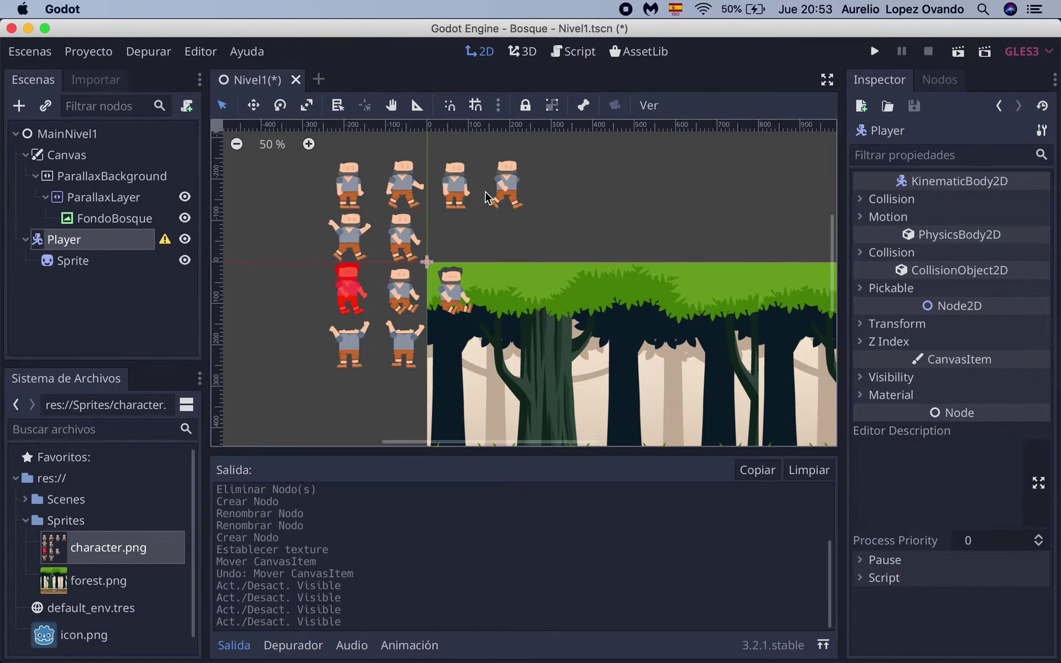
click(95, 260)
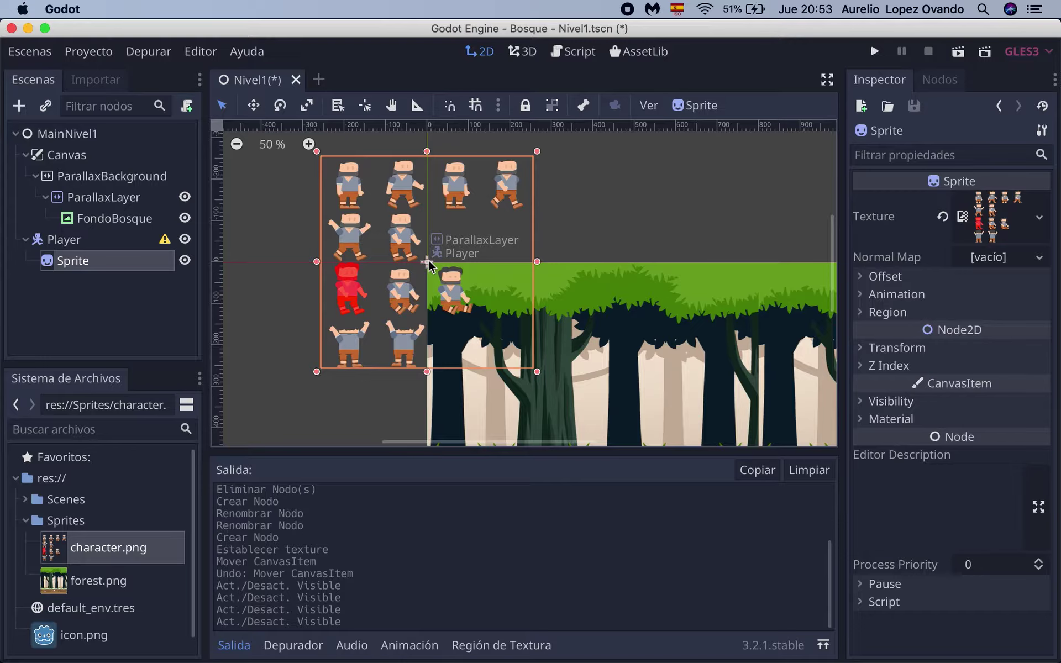
click(65, 240)
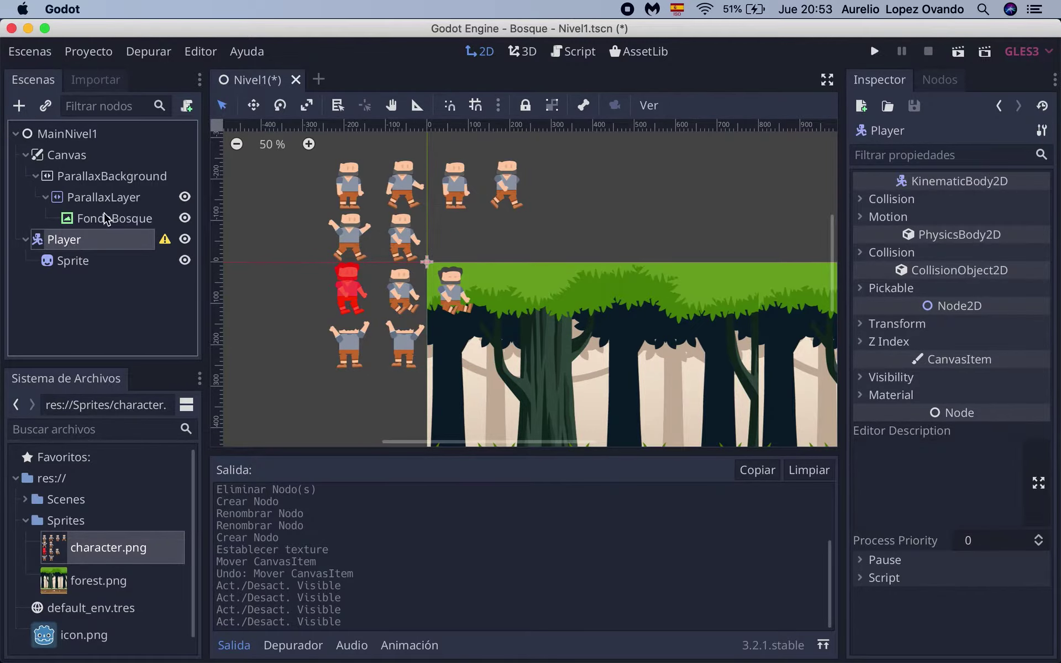
drag(367, 221, 520, 354)
Step: With the Move tool, drag Player and its character sheet onto the forest's ground strip
click(252, 110)
scroll(349, 205, right, 2)
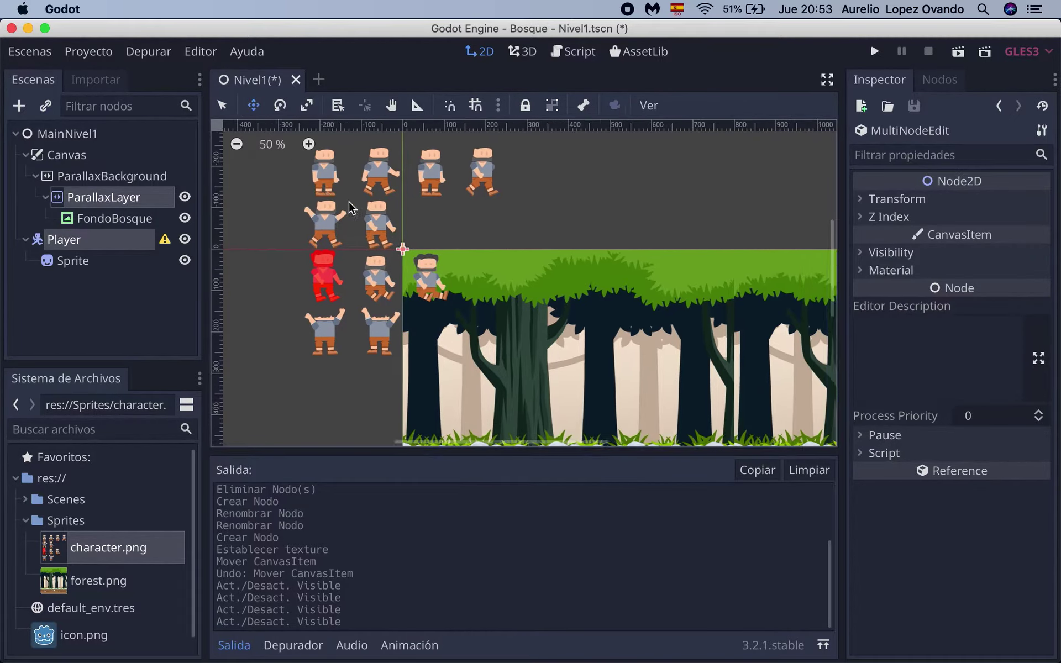
drag(349, 201, 592, 370)
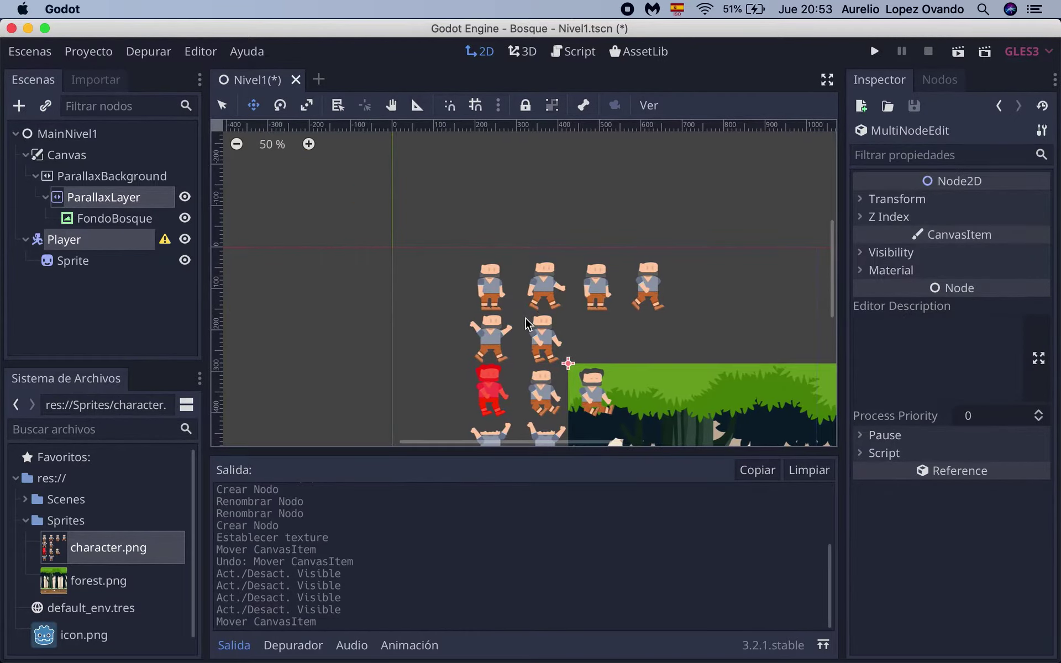
key(ctrl+z)
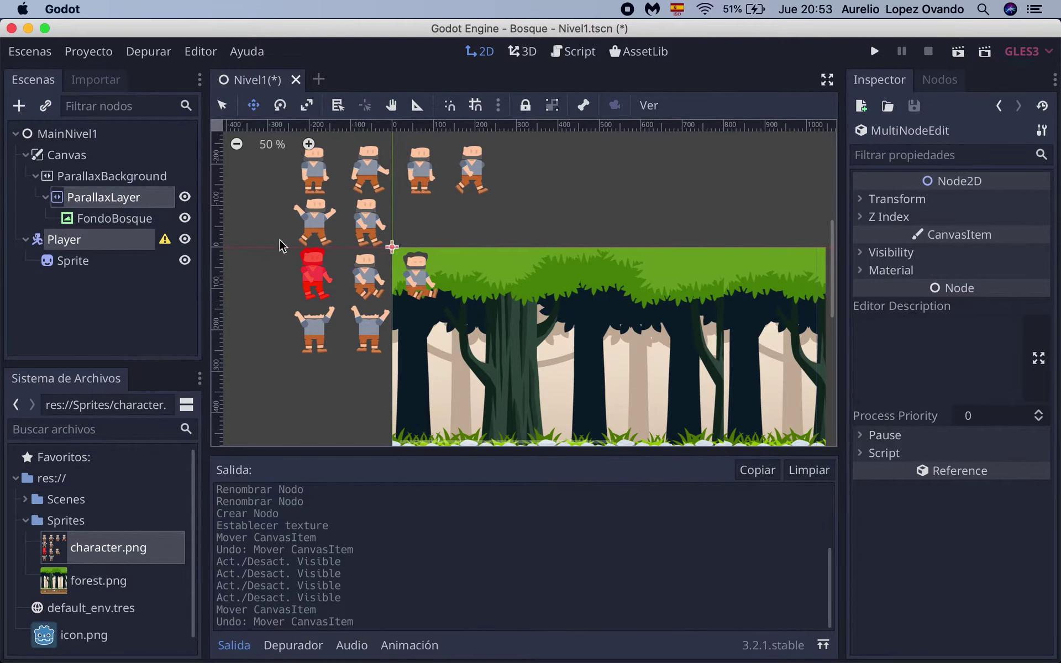
click(70, 246)
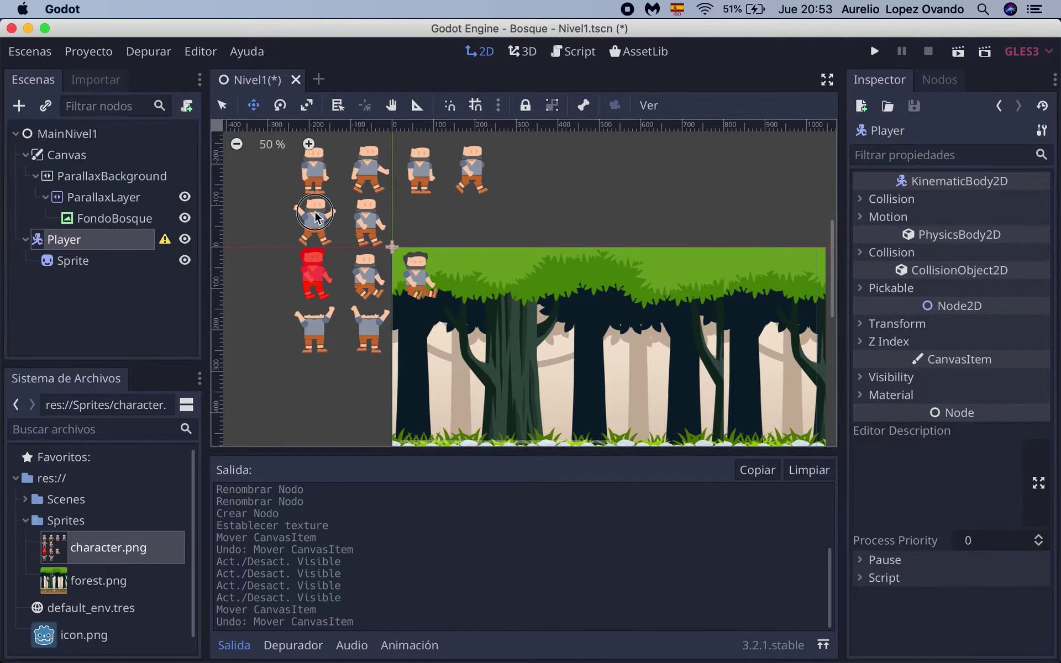
mouse_move(337, 234)
mouse_down()
mouse_move(393, 303)
mouse_move(530, 387)
mouse_up()
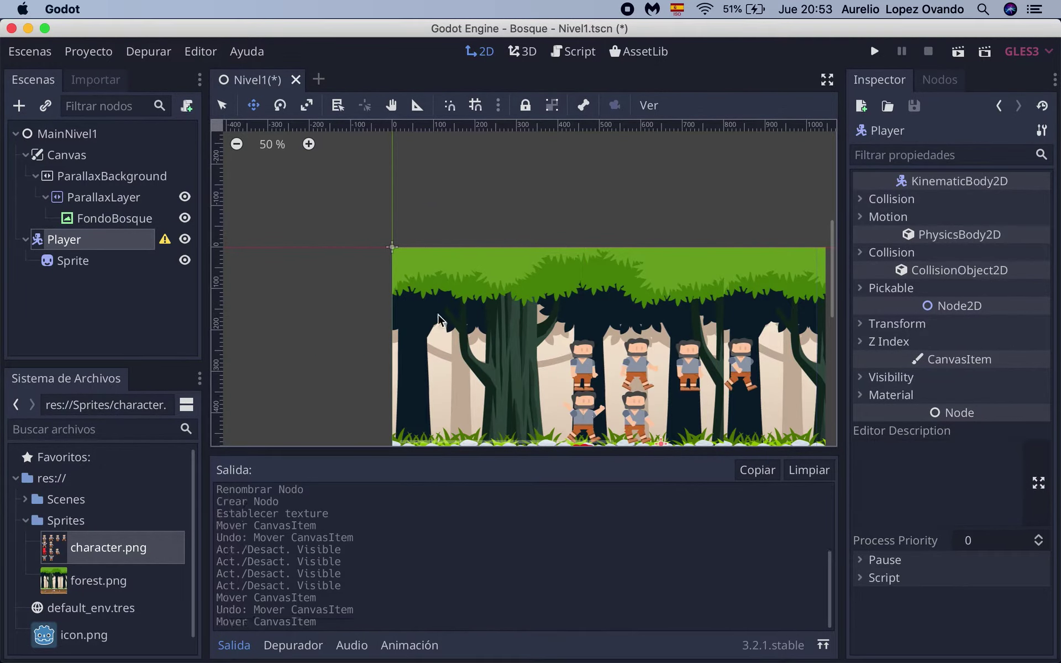
scroll(438, 320, down, 3)
scroll(438, 320, down, 4)
scroll(439, 320, right, 5)
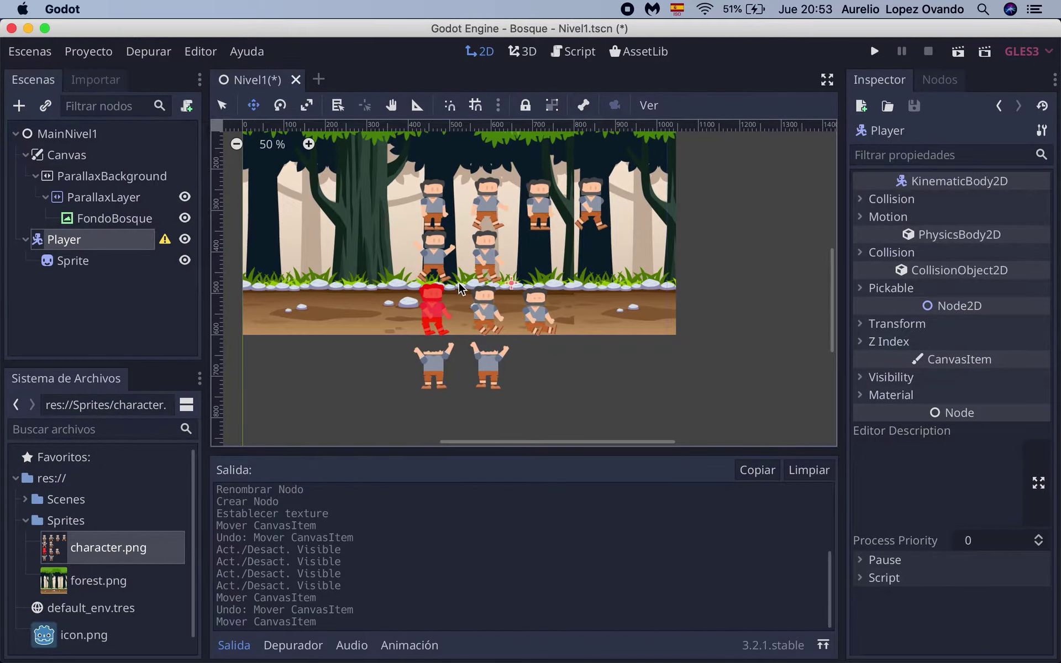
click(462, 356)
drag(461, 356, 426, 285)
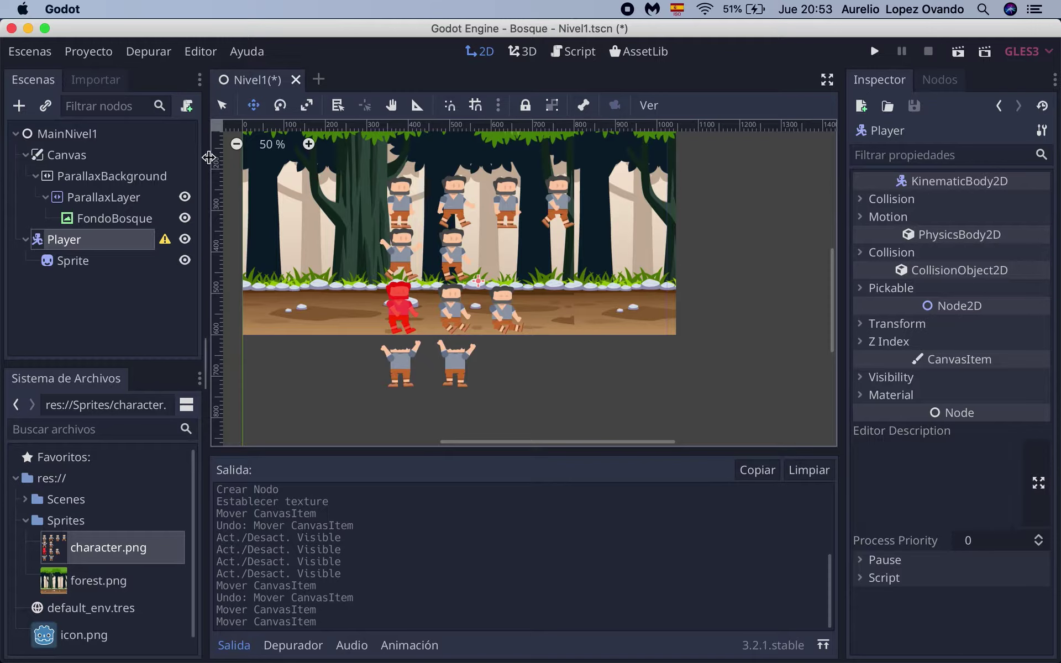
click(25, 155)
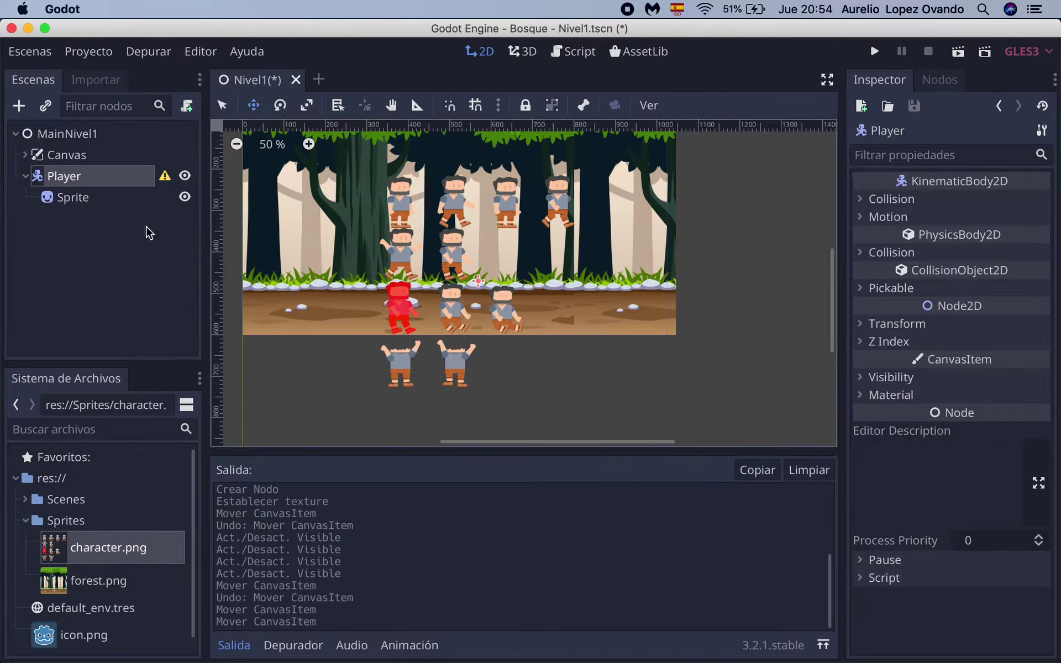
Step: Select the Sprite node and zoom the canvas to 100% on the character figures
click(90, 202)
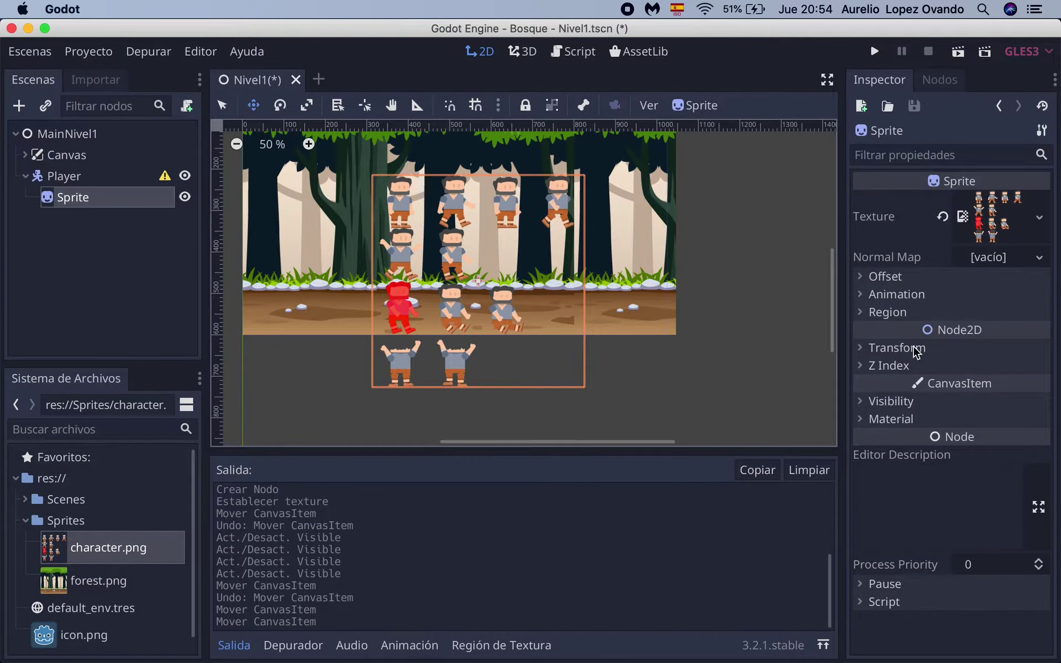
scroll(545, 327, up, 2)
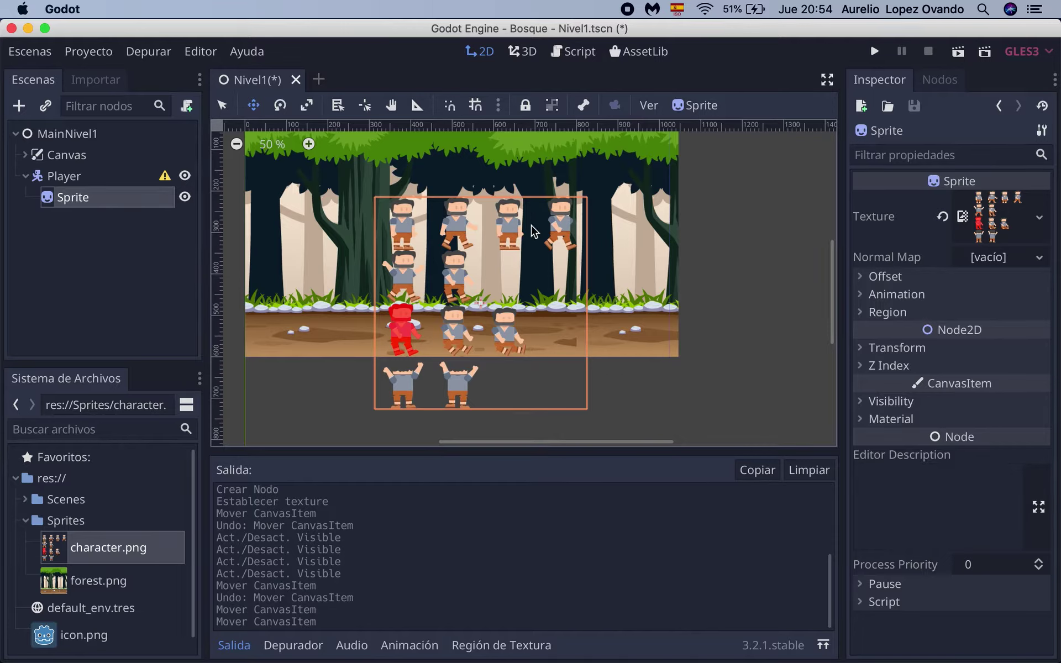
click(308, 144)
click(309, 144)
scroll(439, 244, up, 5)
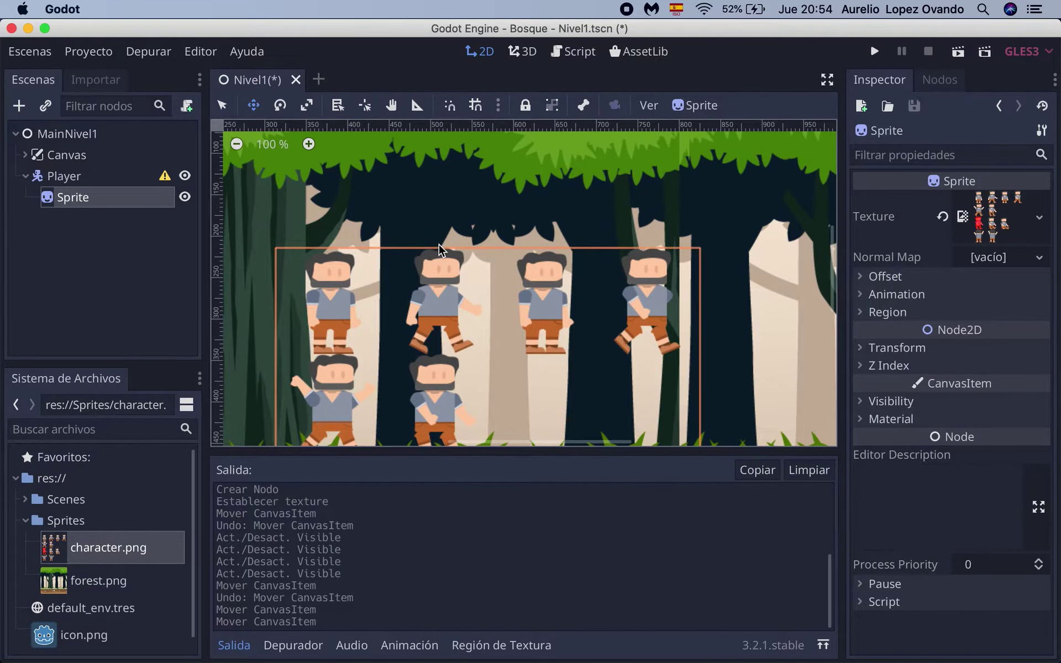
Step: Zoom back to 50% and expand the Sprite's Transform section in the Inspector
click(236, 143)
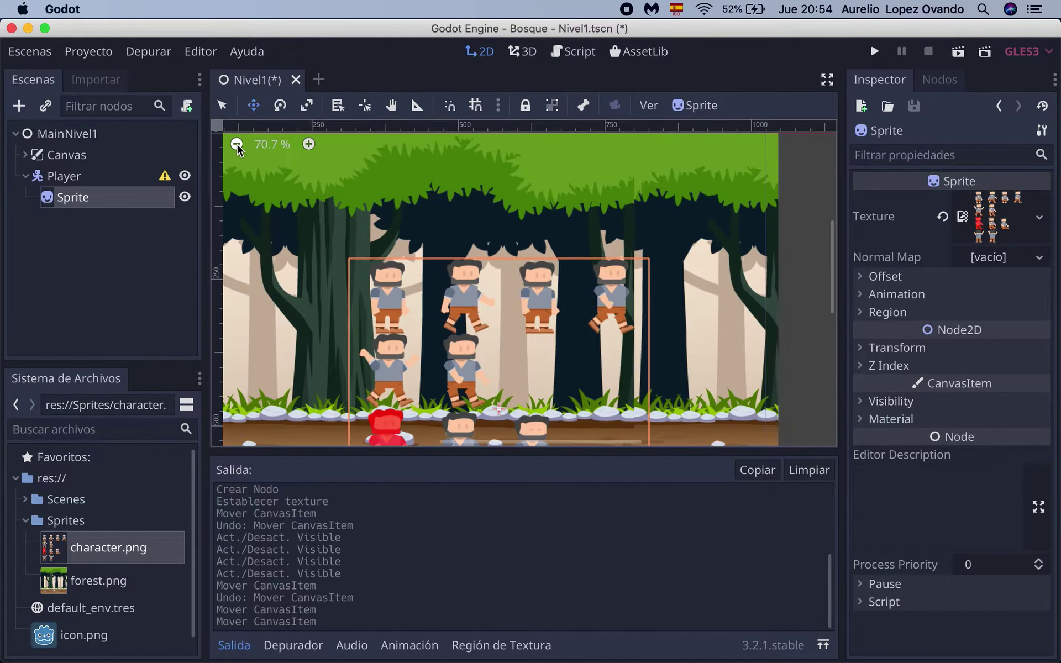
click(237, 143)
scroll(468, 349, down, 2)
scroll(468, 350, down, 1)
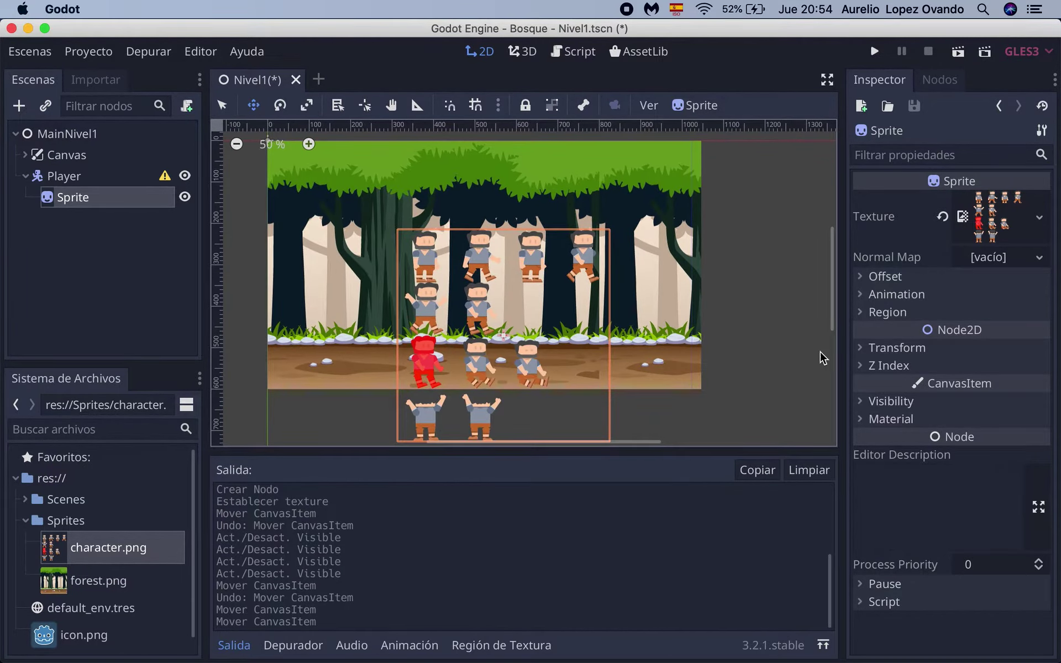
click(863, 348)
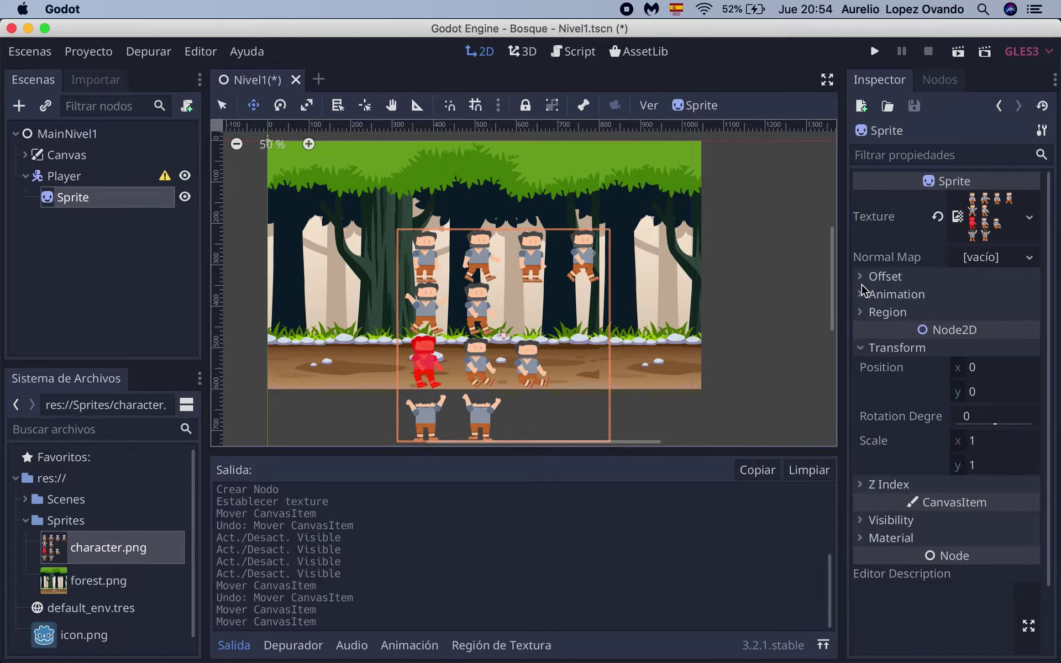
click(72, 200)
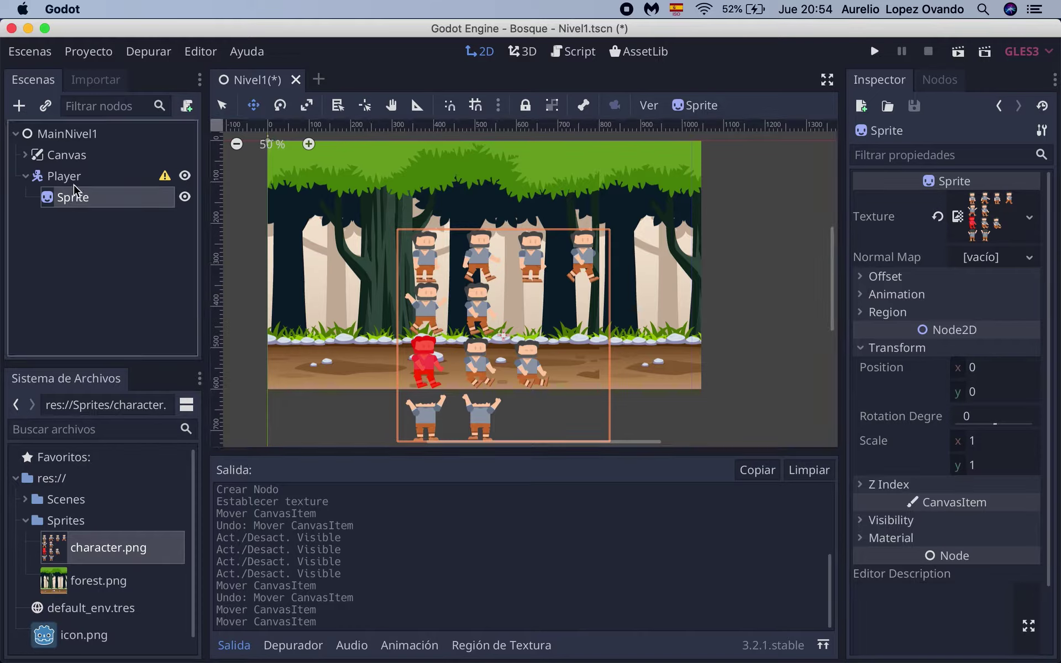
click(80, 182)
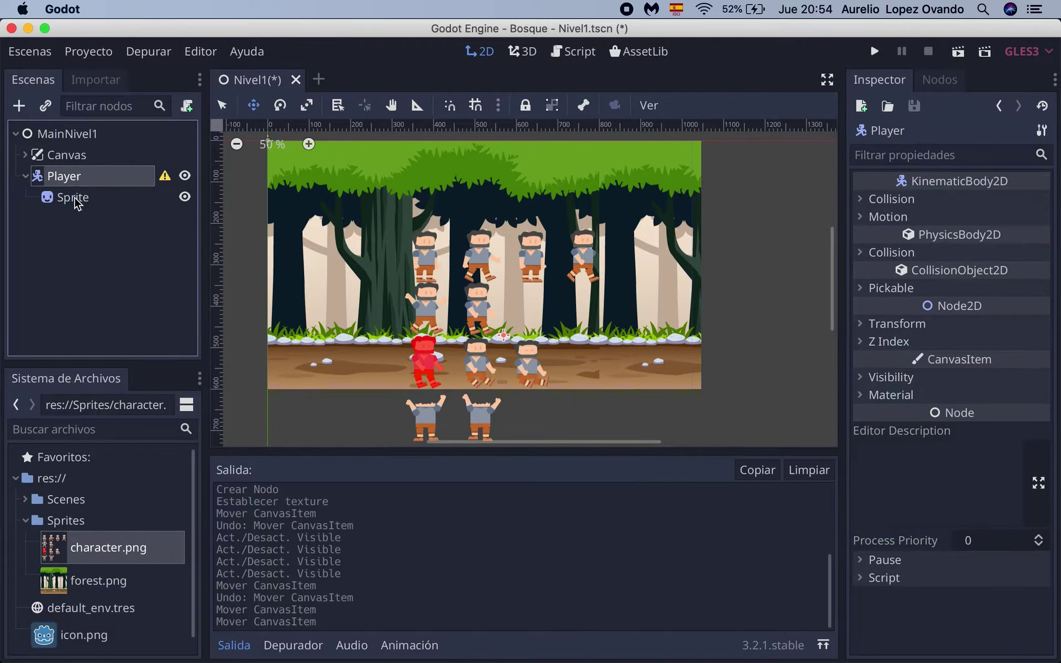
click(72, 199)
Step: Expand the Sprite's Material, Region and Animation sections, showing Vframes and Hframes at 1
scroll(884, 381, down, 3)
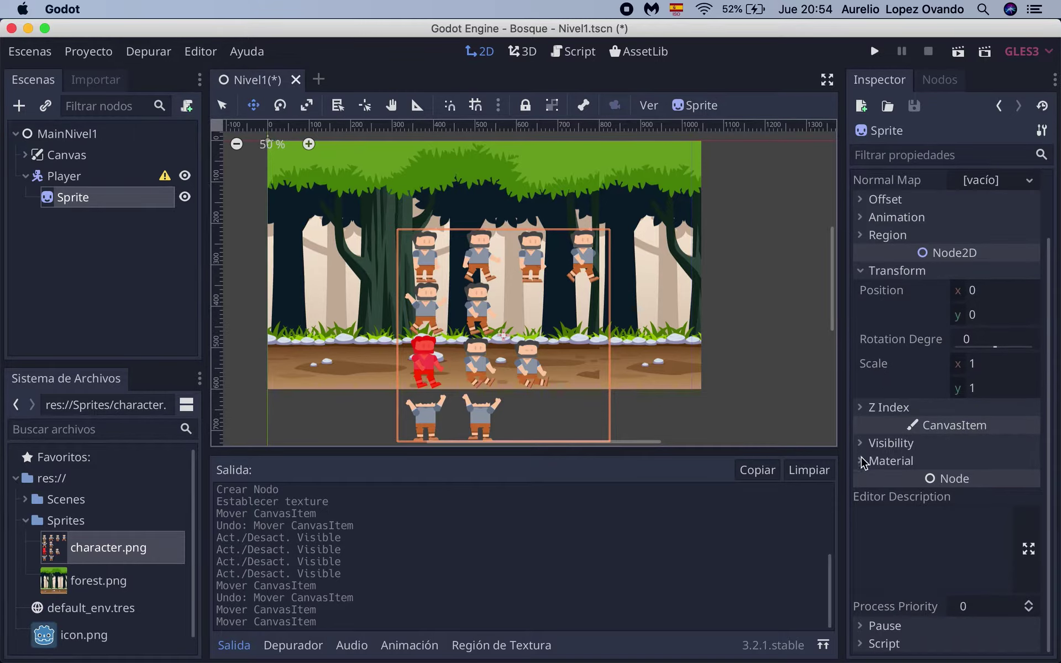
click(861, 466)
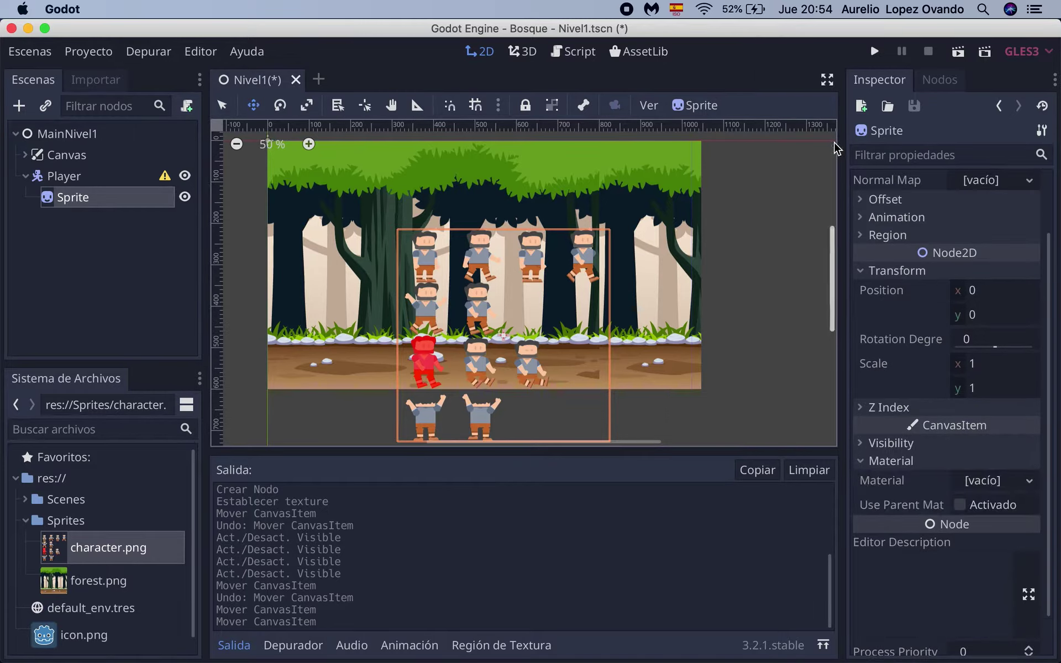
scroll(912, 362, up, 3)
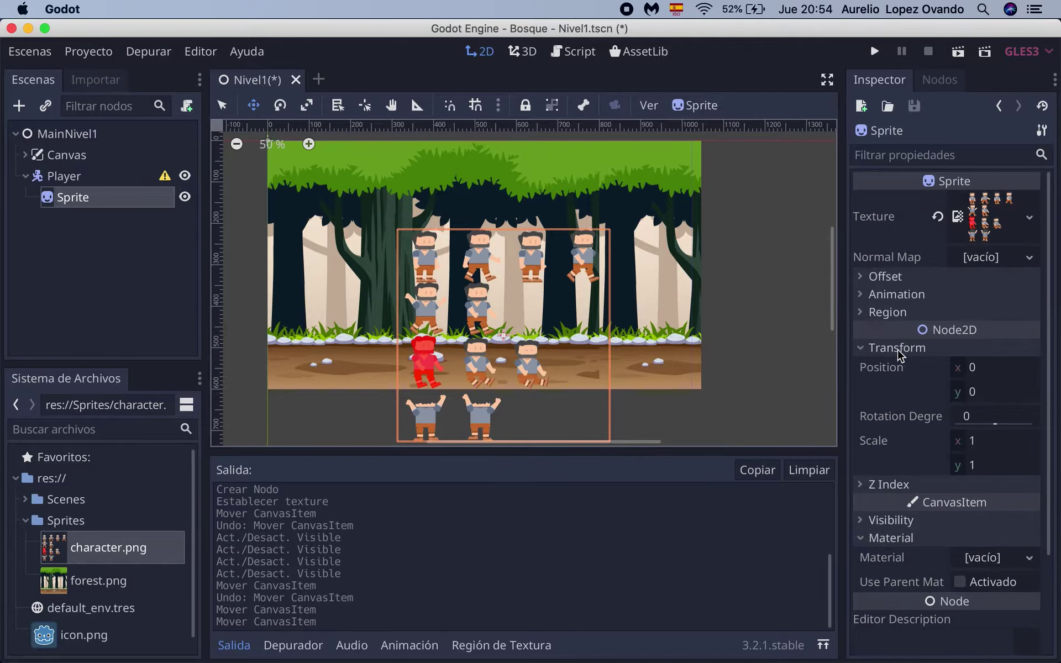
scroll(910, 383, down, 5)
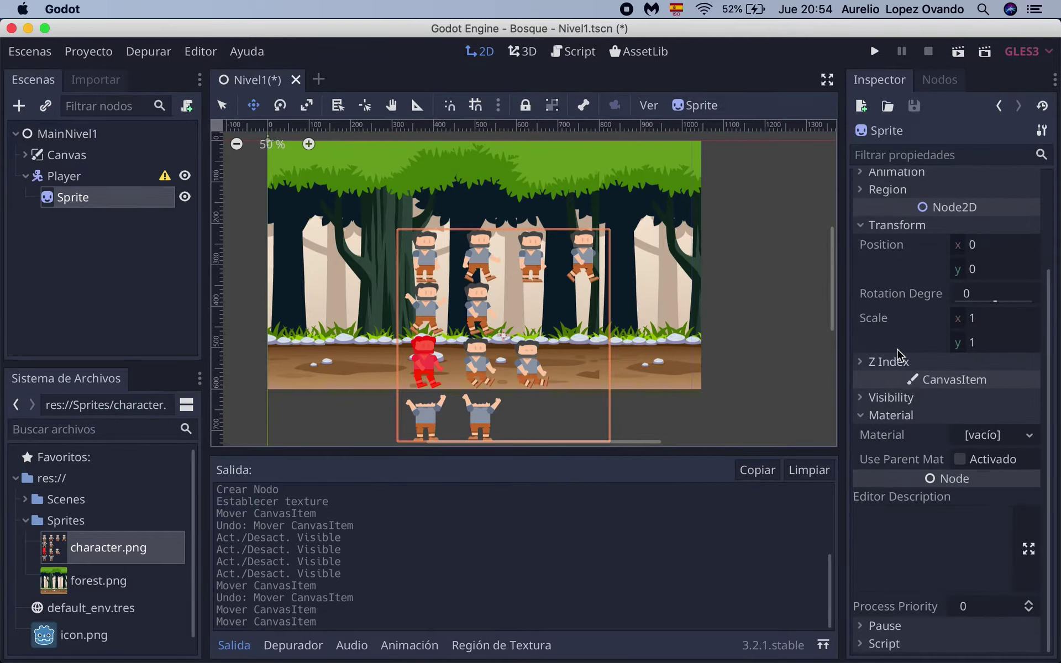
click(83, 195)
click(864, 193)
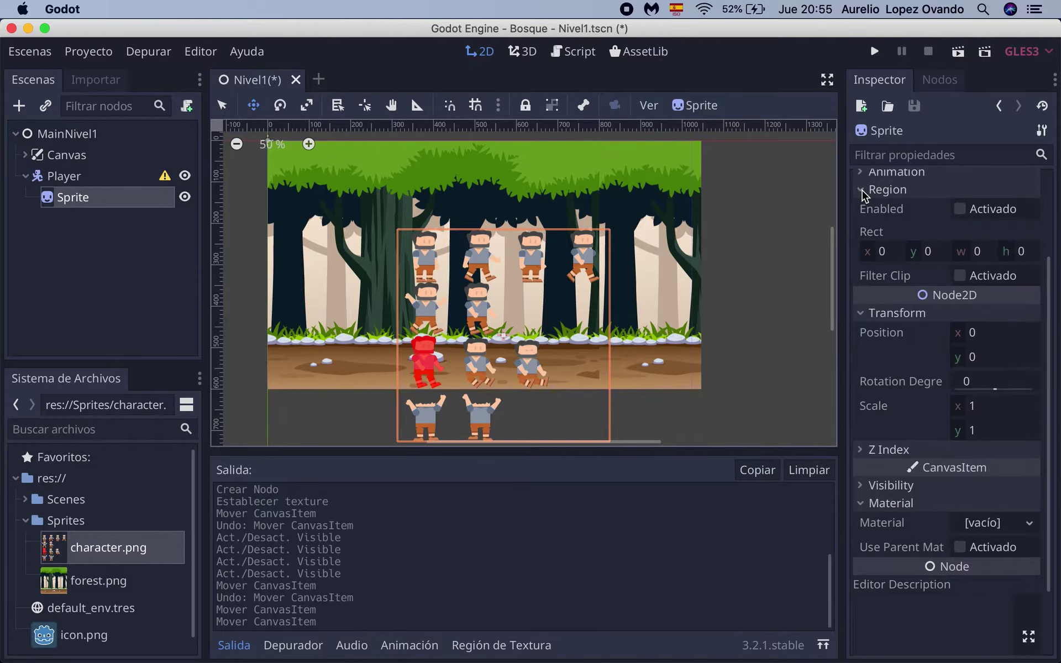
click(860, 171)
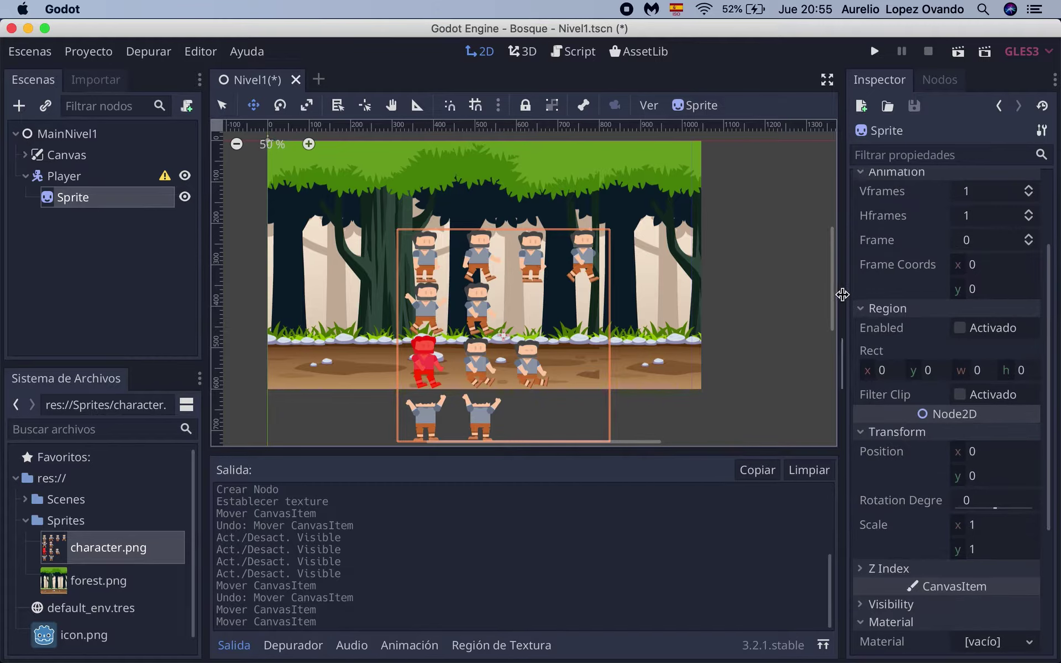
scroll(894, 257, up, 3)
scroll(894, 257, up, 1)
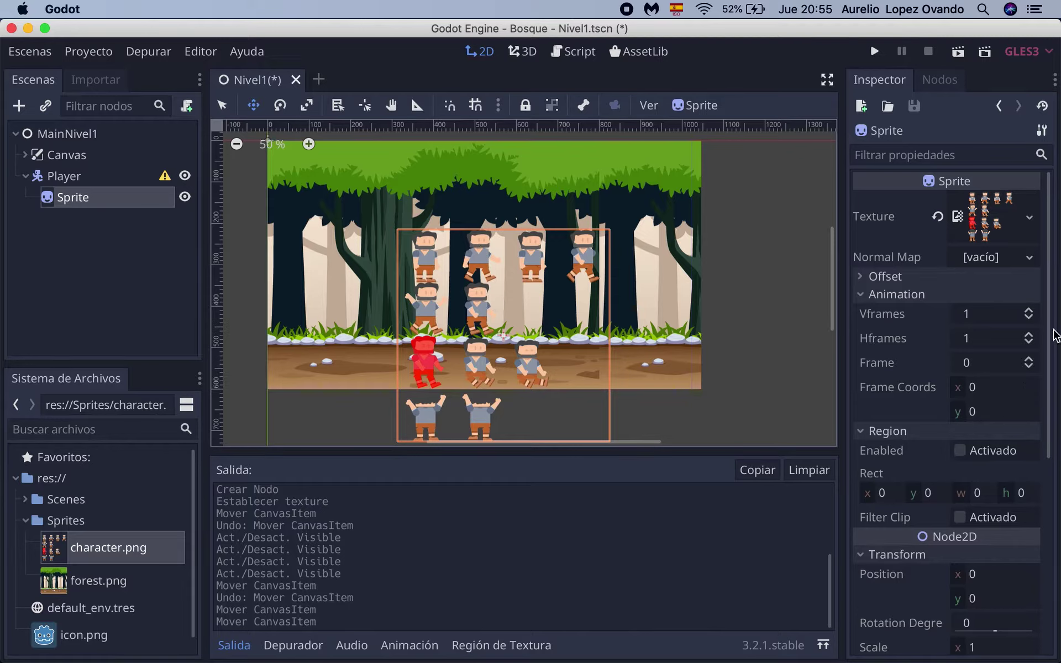
Step: Set the Sprite's Vframes to 4 and zoom to 100% on the sliced row
click(1029, 311)
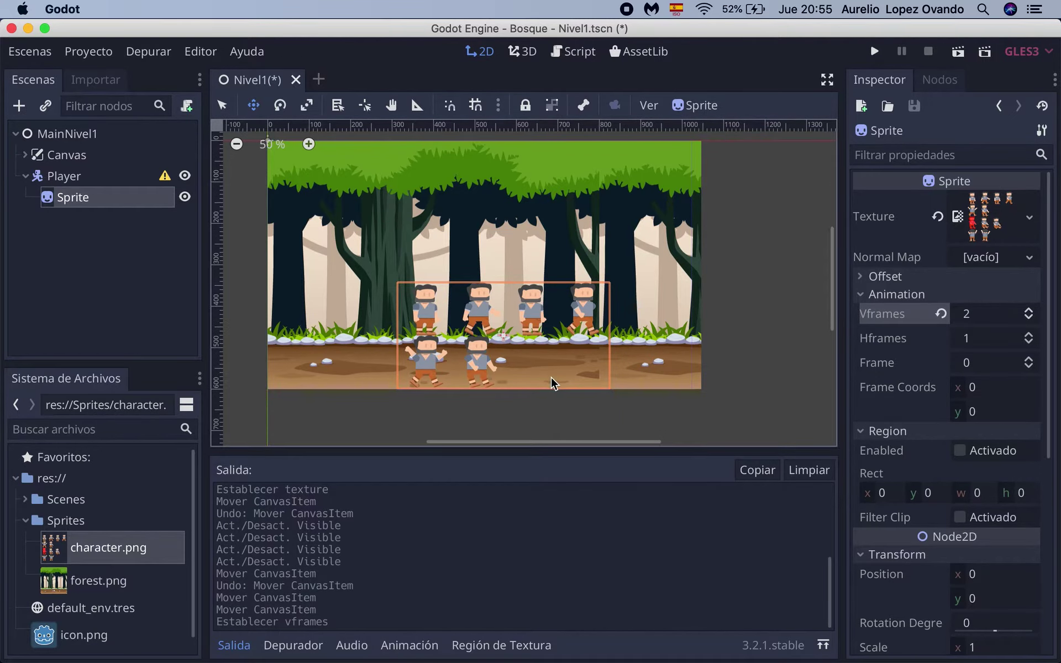
click(1028, 318)
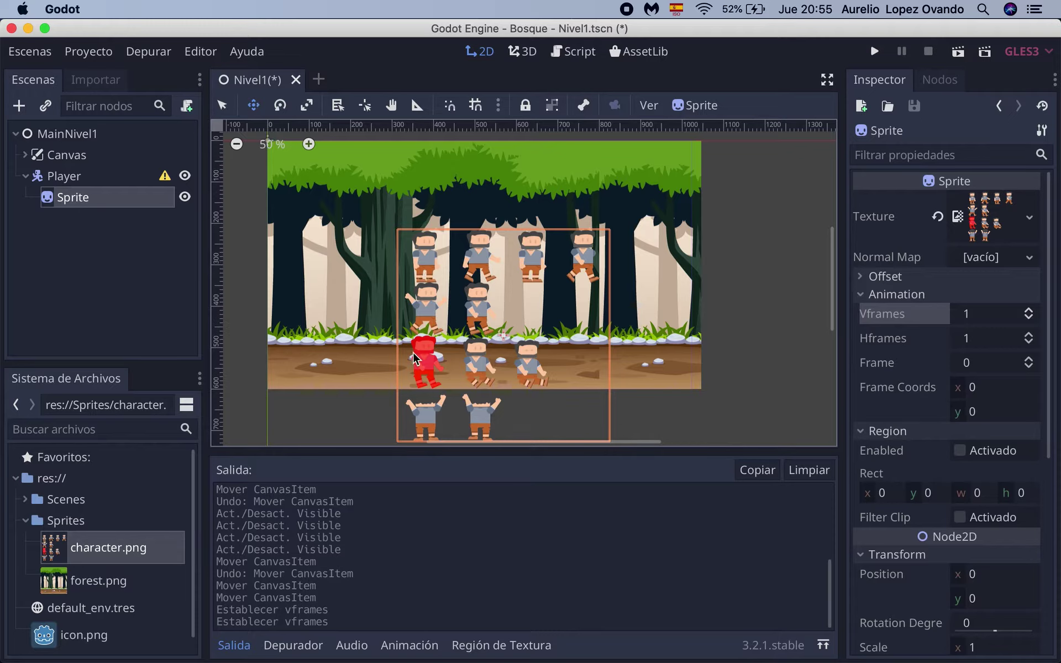
click(1029, 311)
click(1029, 311)
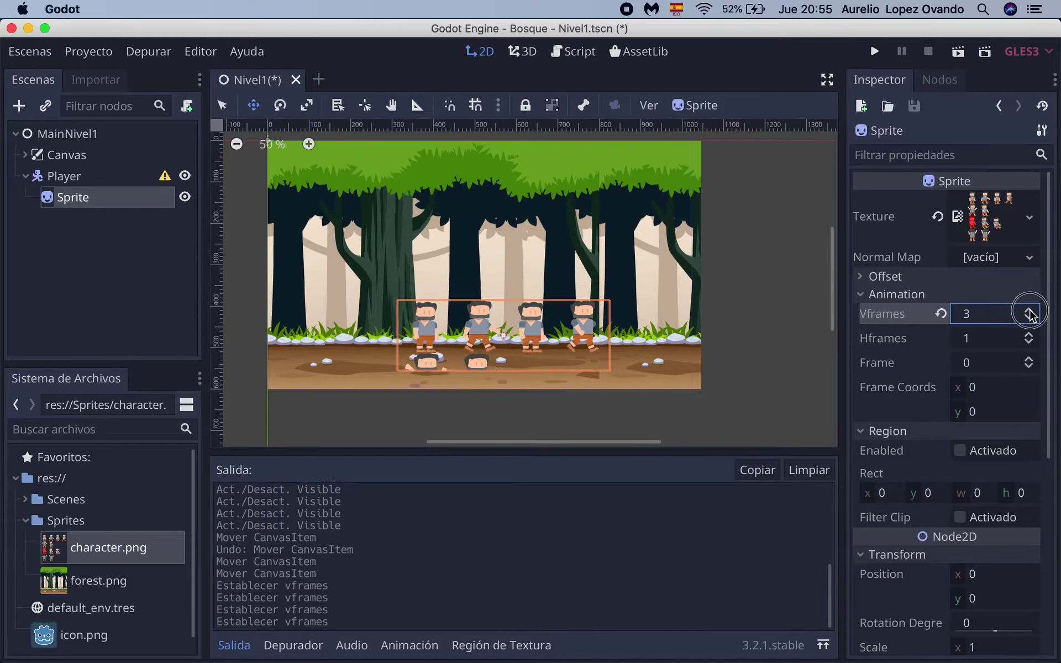
click(1028, 311)
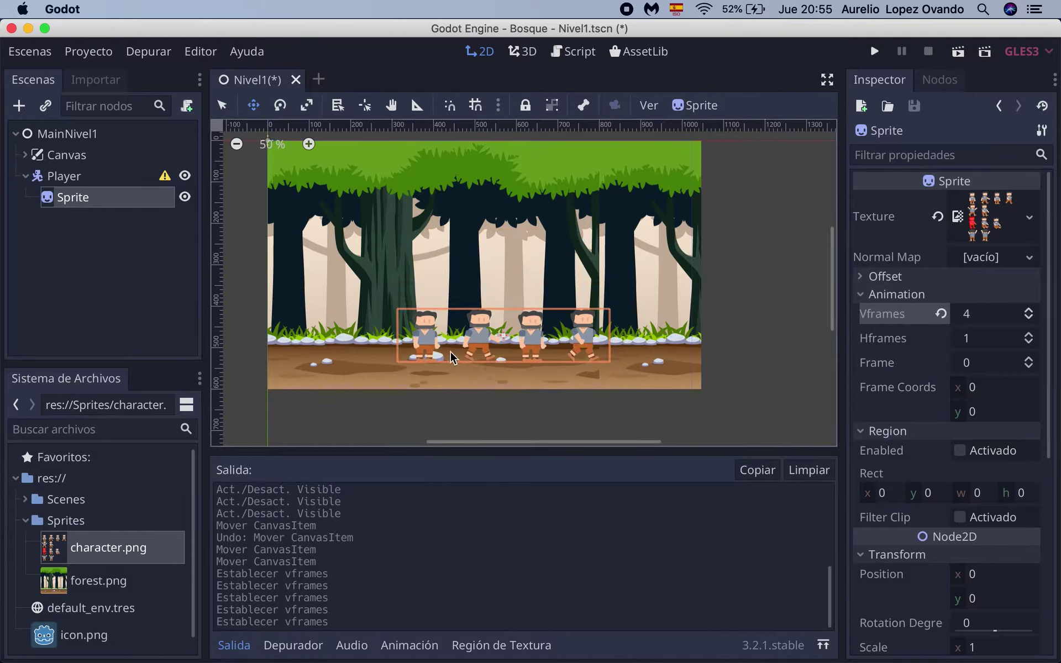
click(308, 145)
click(308, 145)
scroll(444, 251, down, 3)
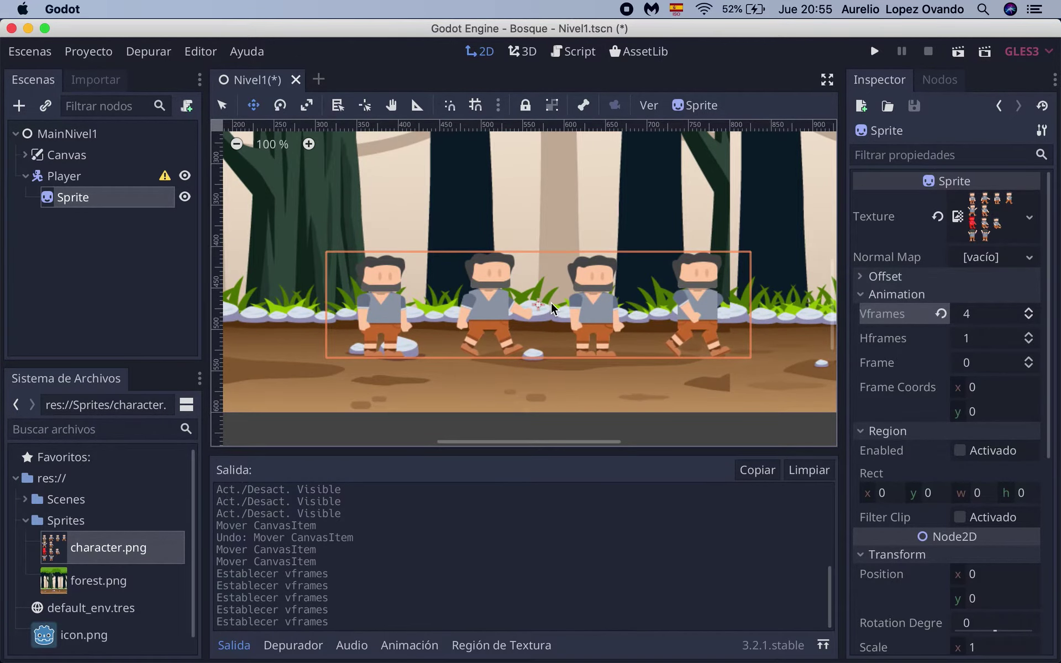
Step: Compare against Vframes 1 at 50% zoom, restore Vframes 4, and raise Hframes to 2
click(1029, 317)
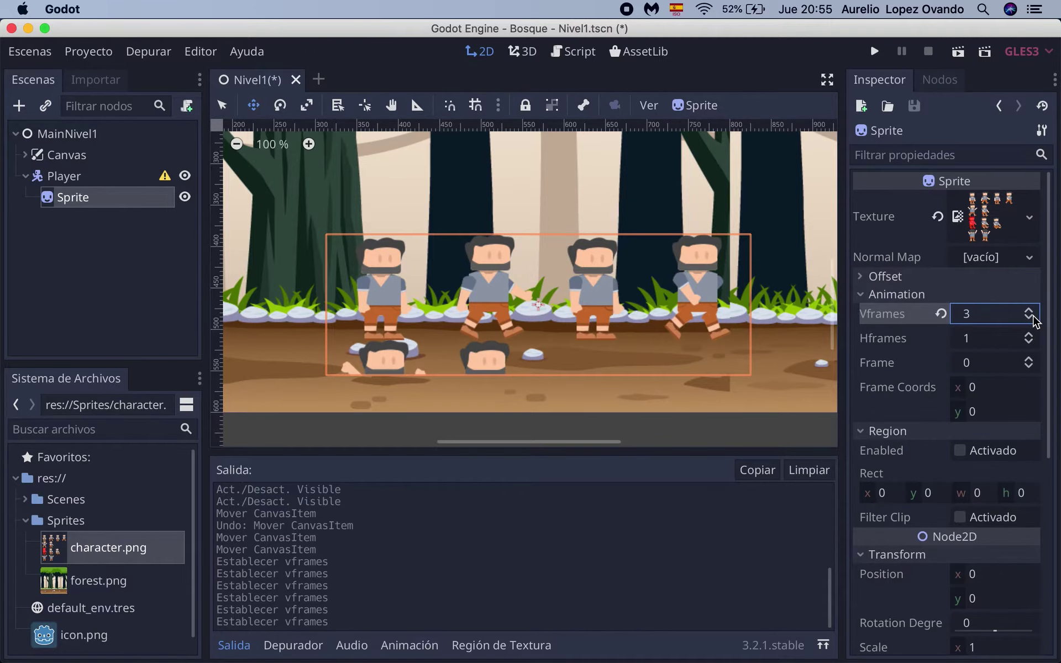
click(1028, 318)
click(1028, 317)
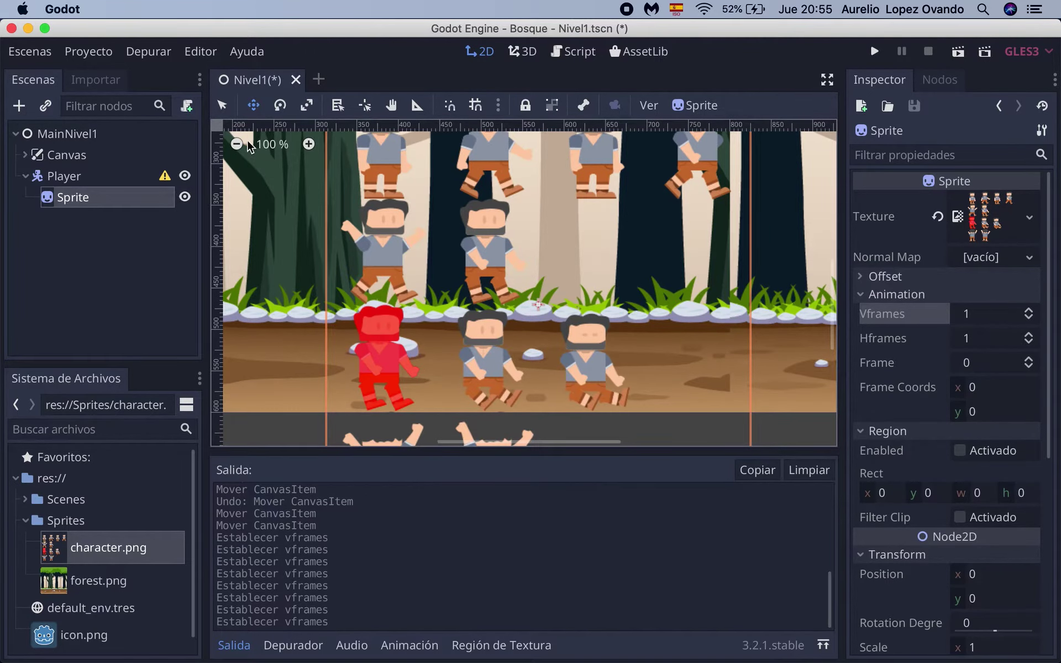
click(236, 144)
click(237, 143)
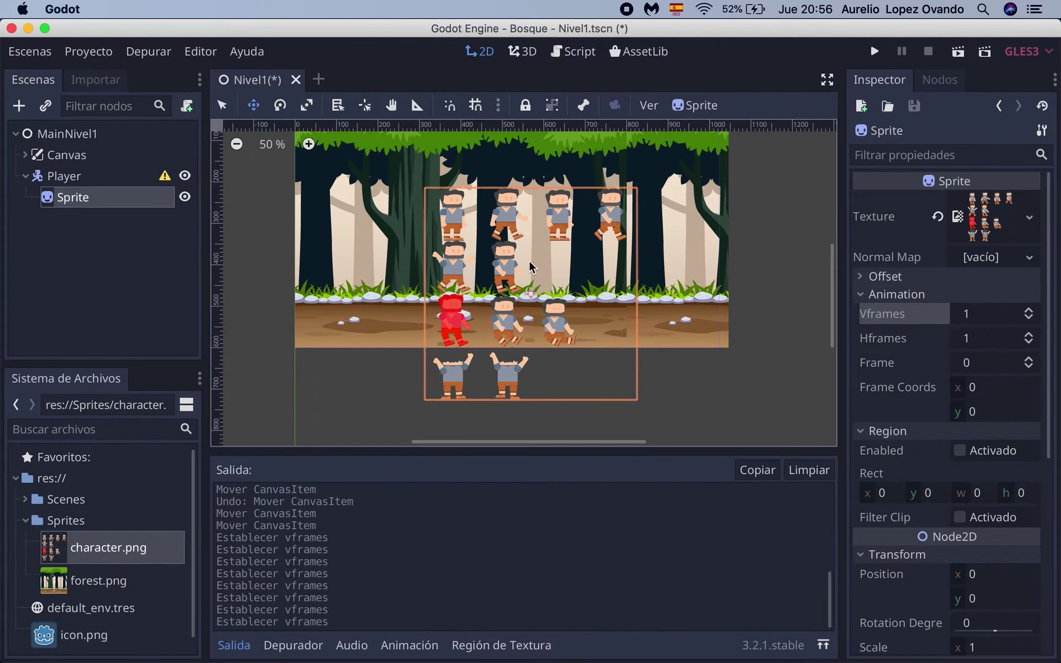
click(1030, 310)
click(1029, 311)
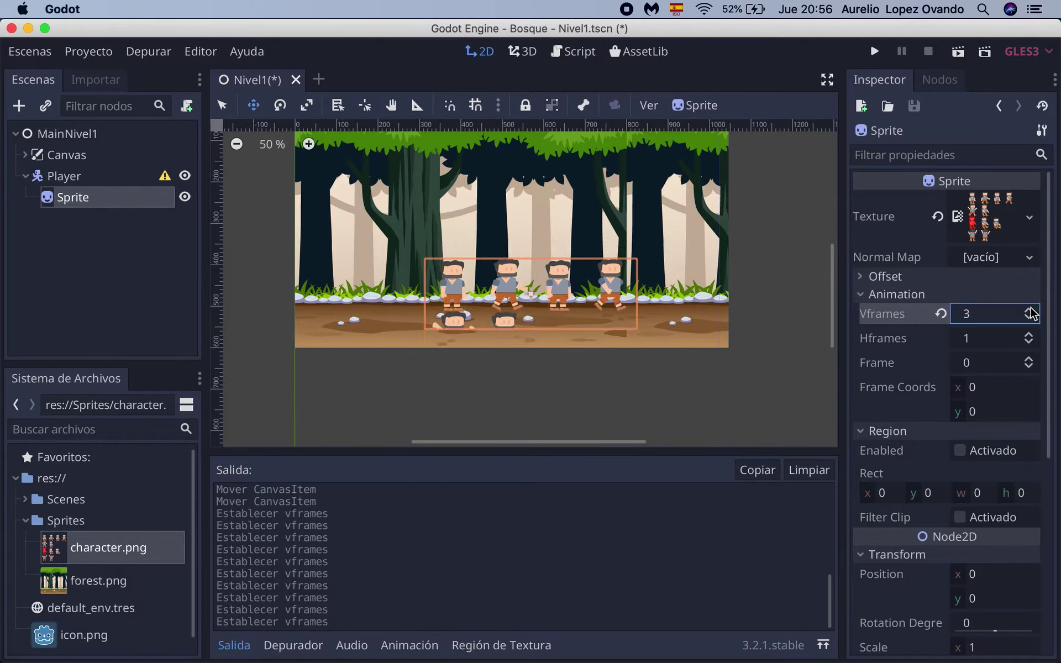
click(1030, 310)
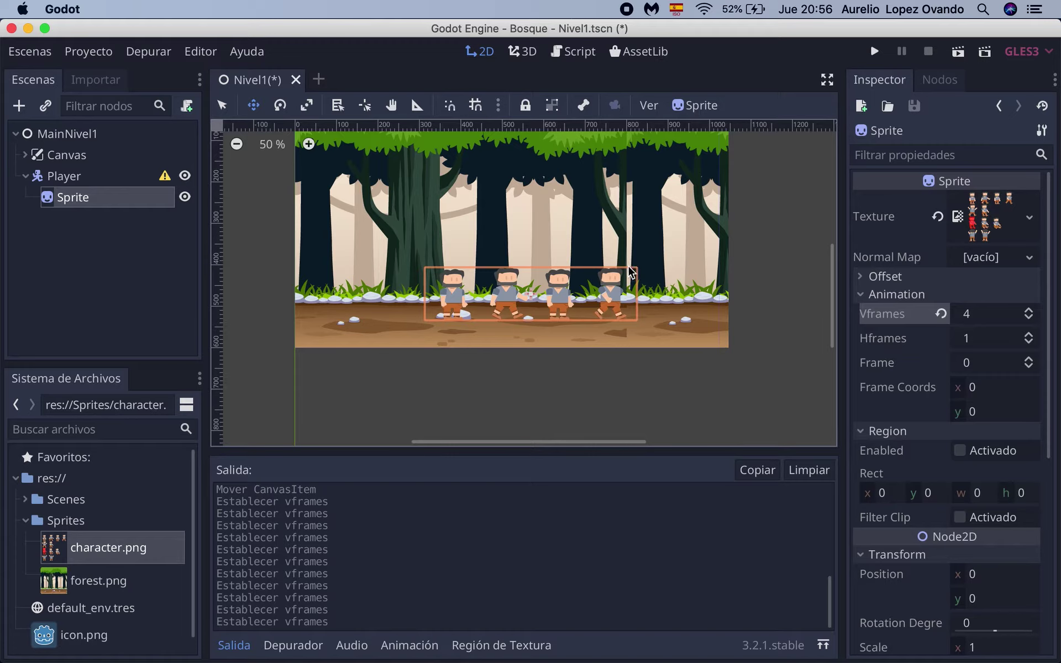
click(1028, 334)
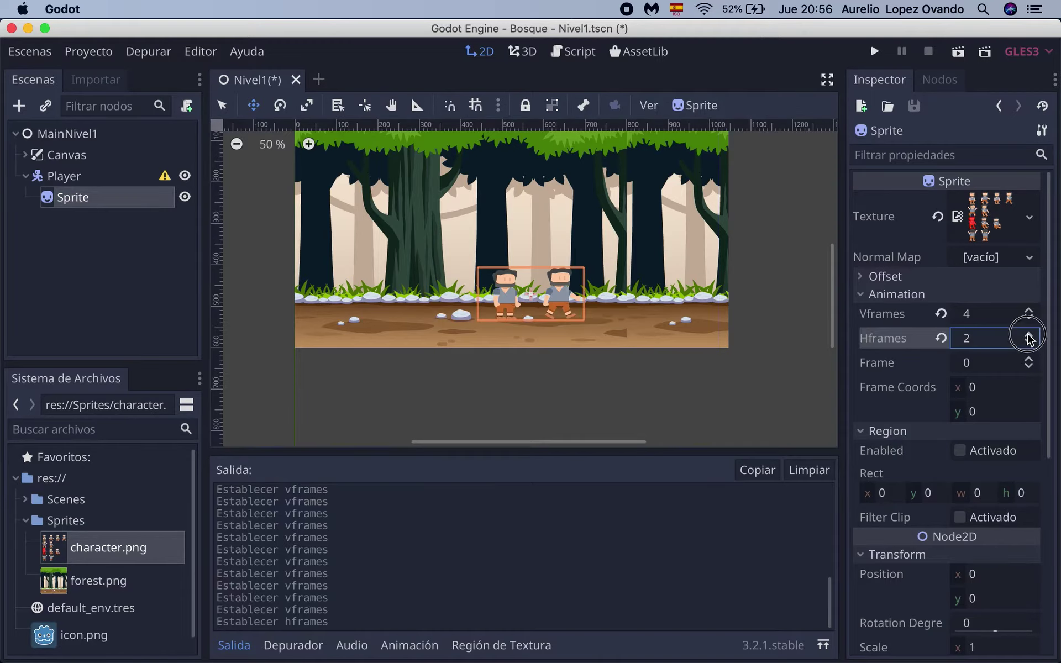
Step: Raise Hframes to 4 so a single character frame shows, then play the scene
click(1028, 334)
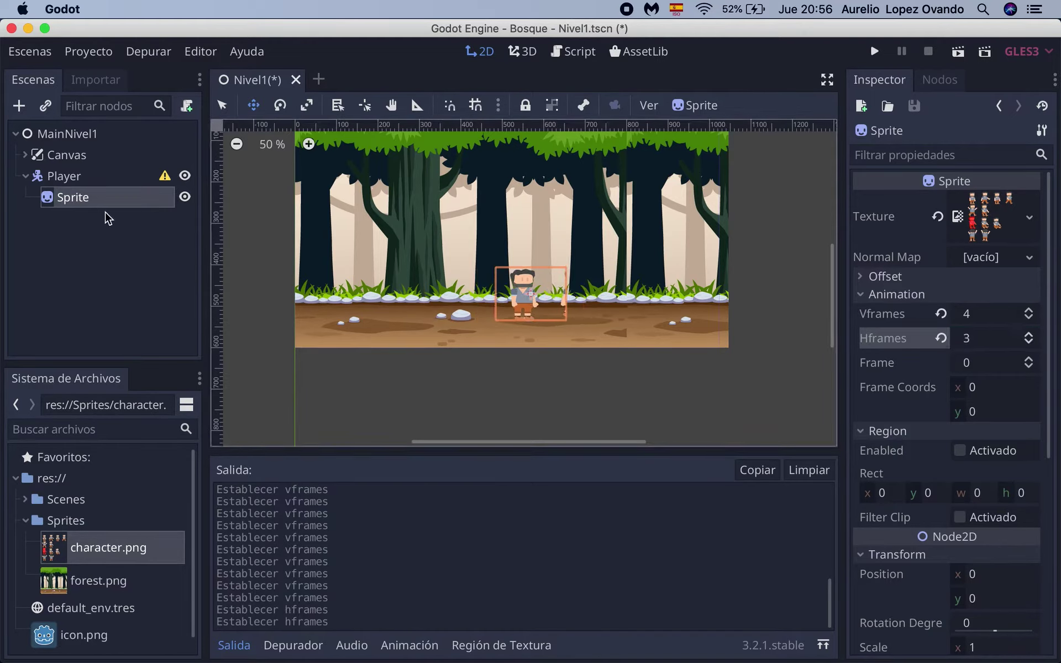
click(309, 144)
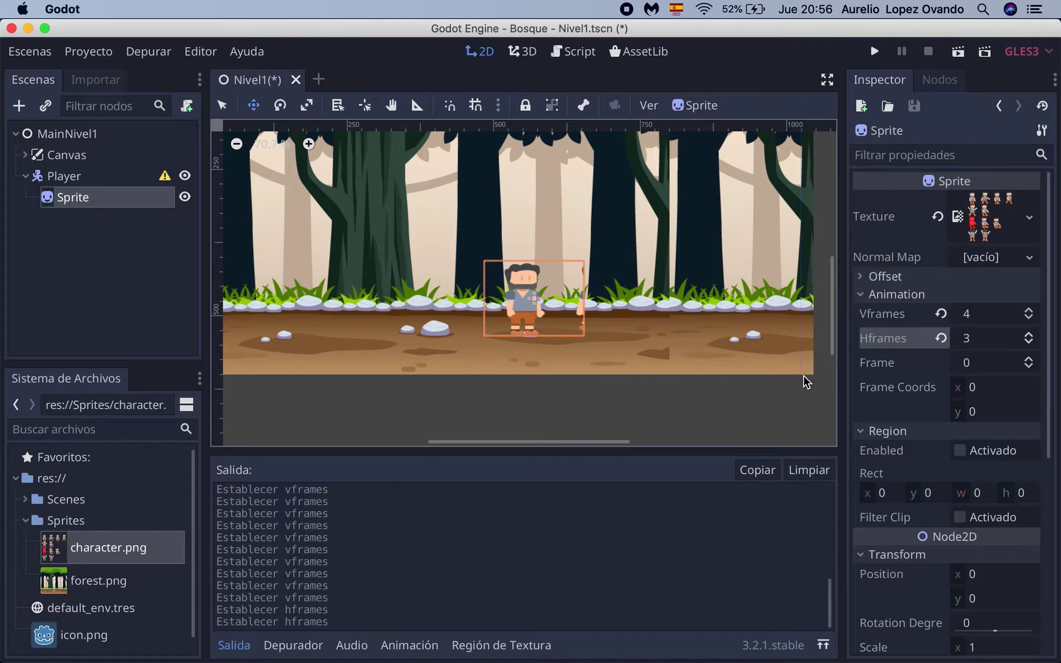
click(1026, 334)
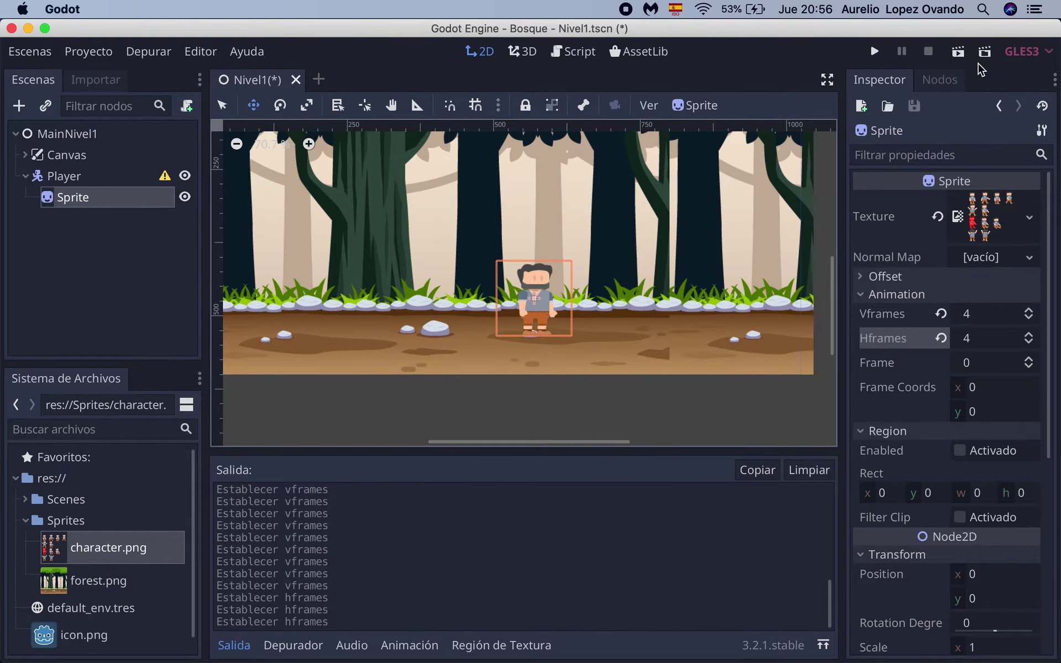
click(959, 51)
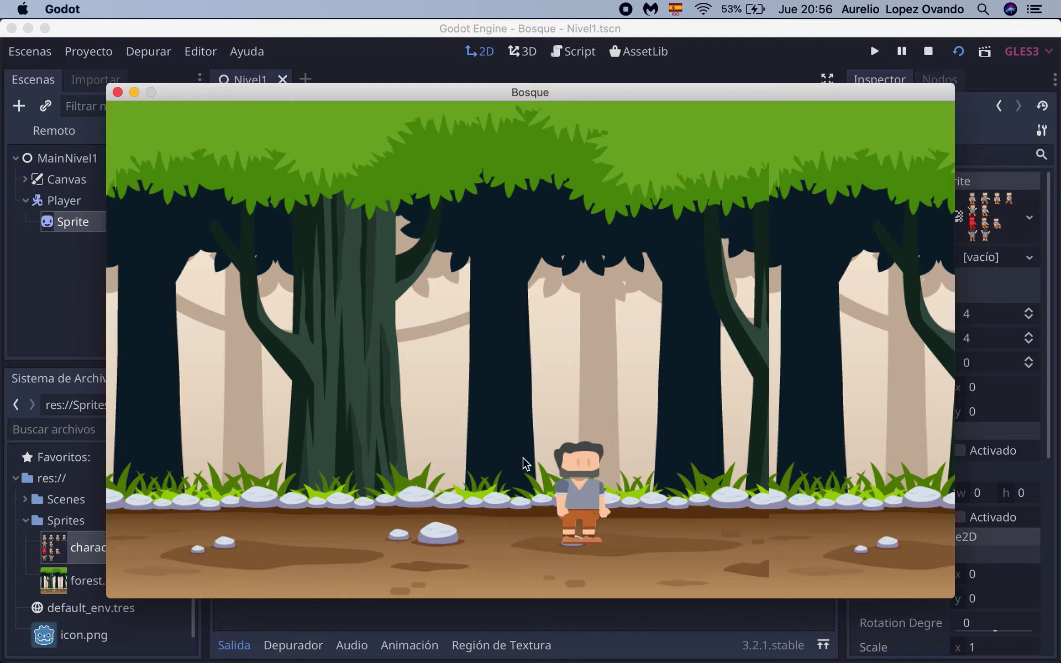
Step: Close the running Bosque game window and select the Player node
click(117, 92)
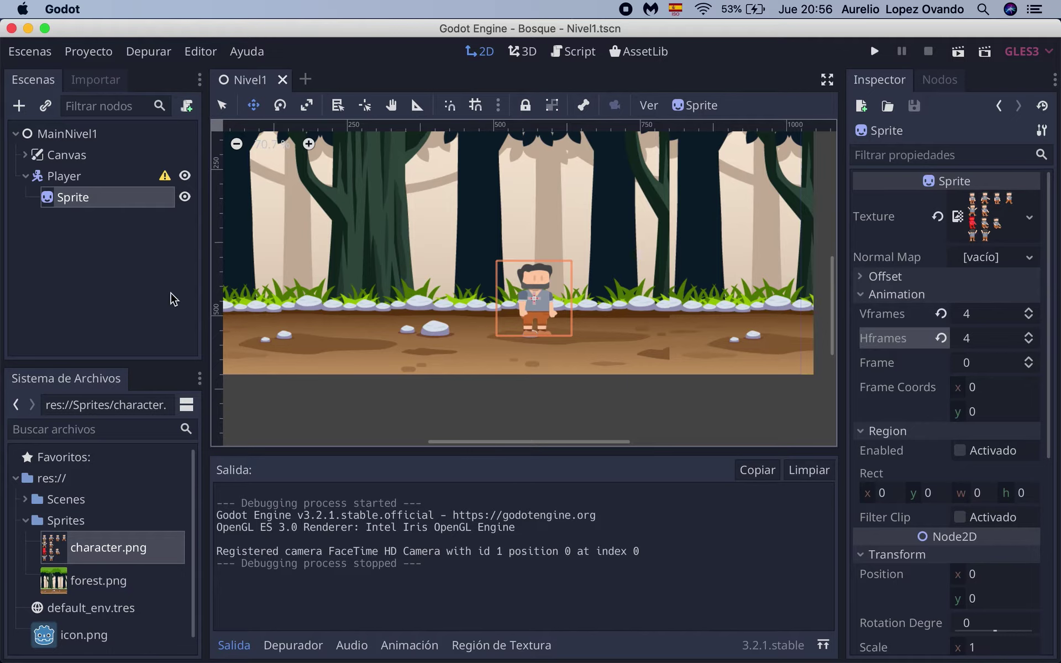
click(68, 180)
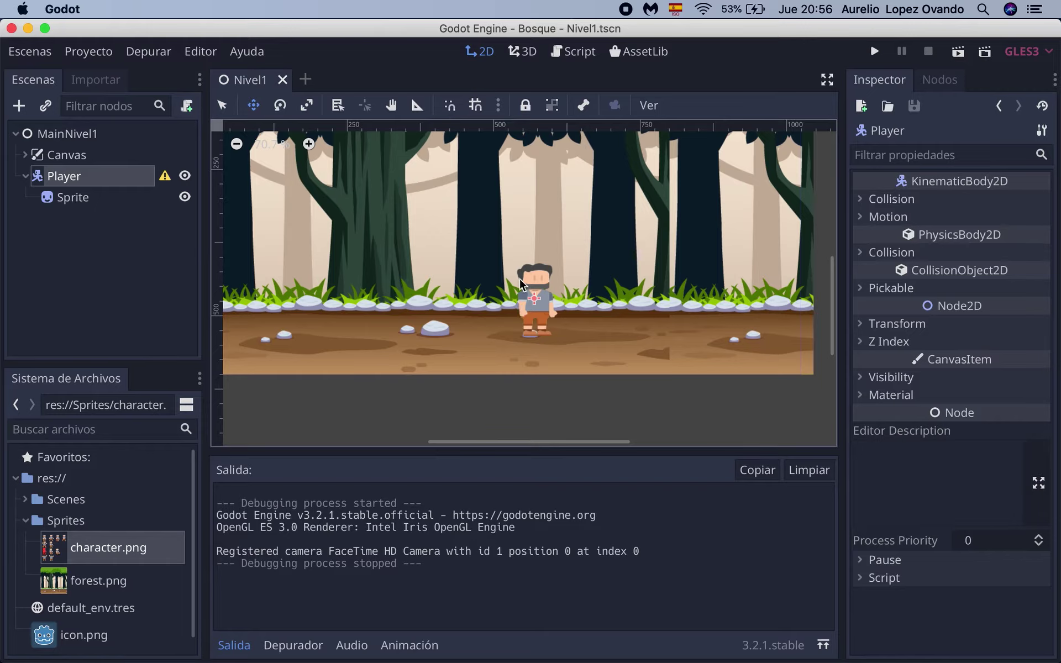
Step: Read Player's missing-collision-shape warning, then reselect Player to add a child node
click(237, 145)
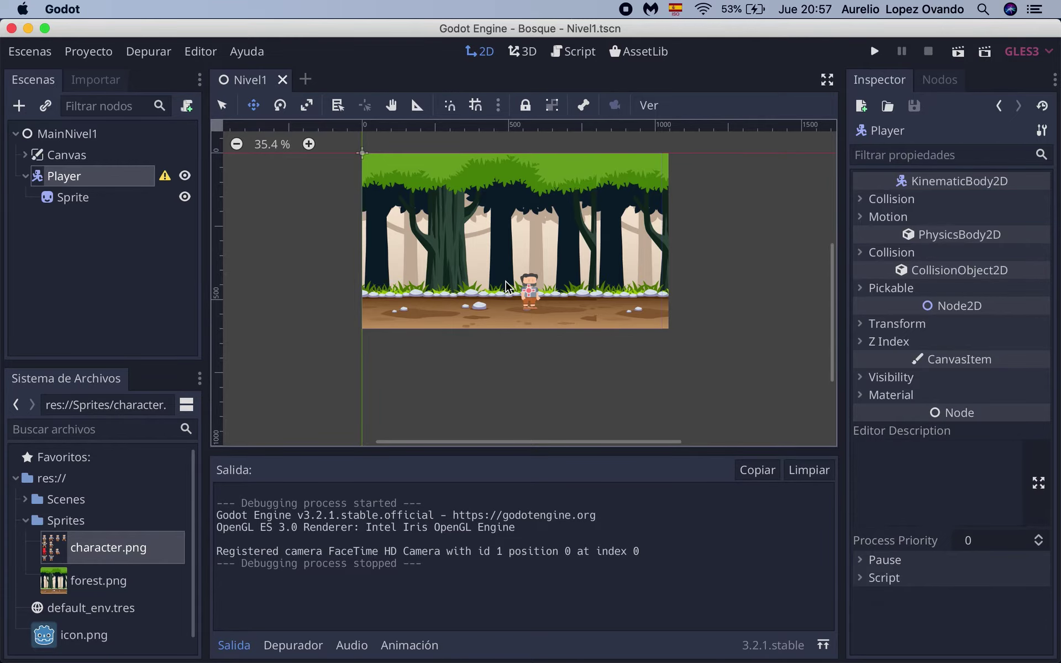
click(309, 145)
click(309, 144)
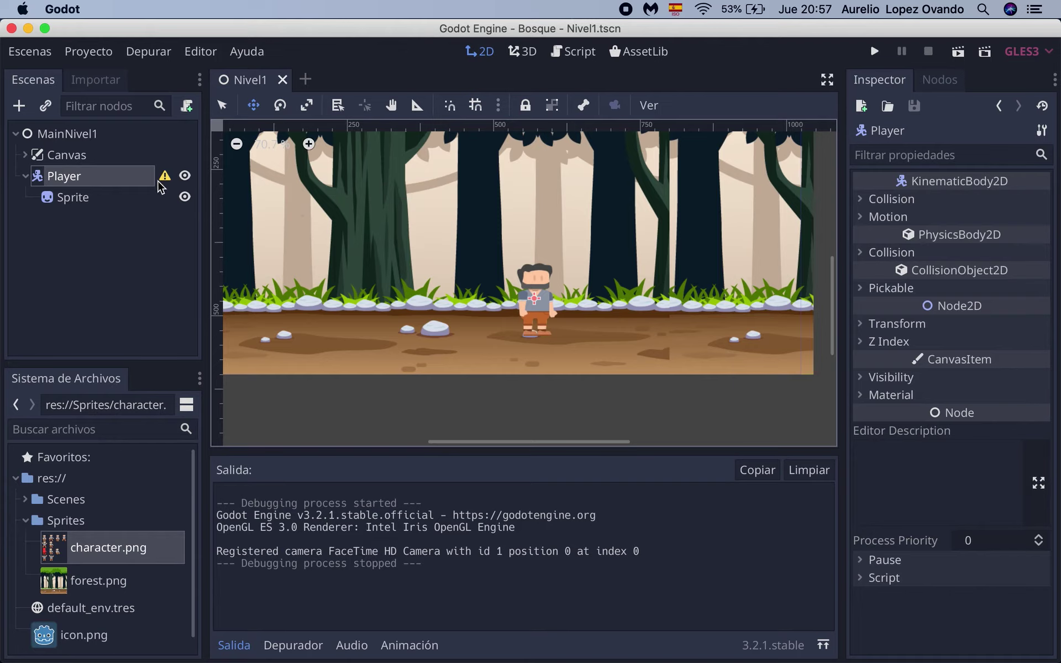
mouse_move(169, 176)
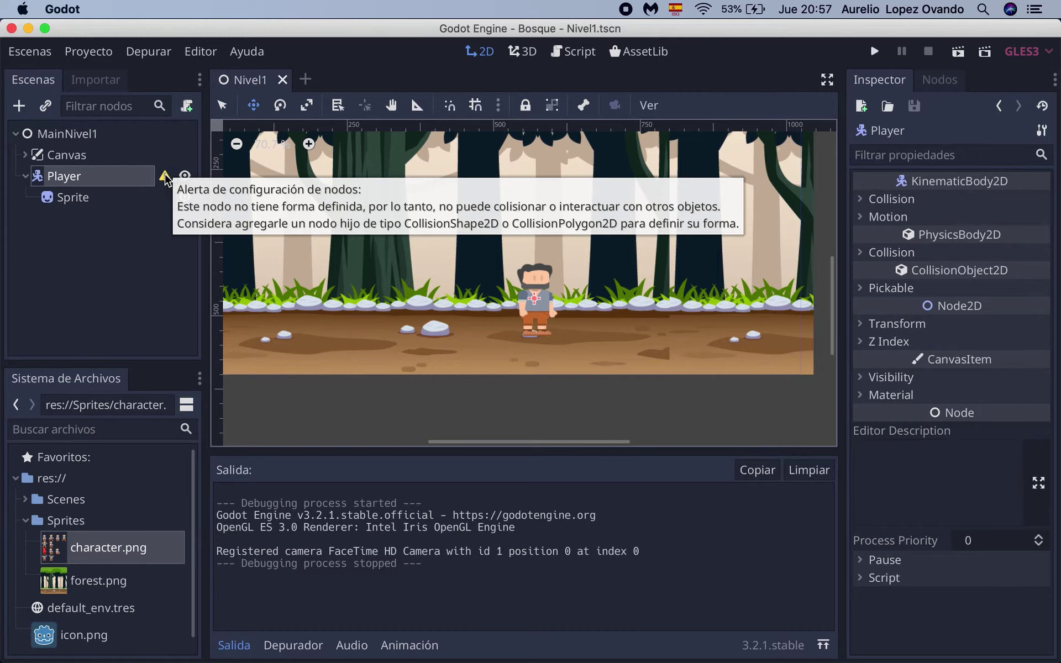
click(127, 257)
click(77, 186)
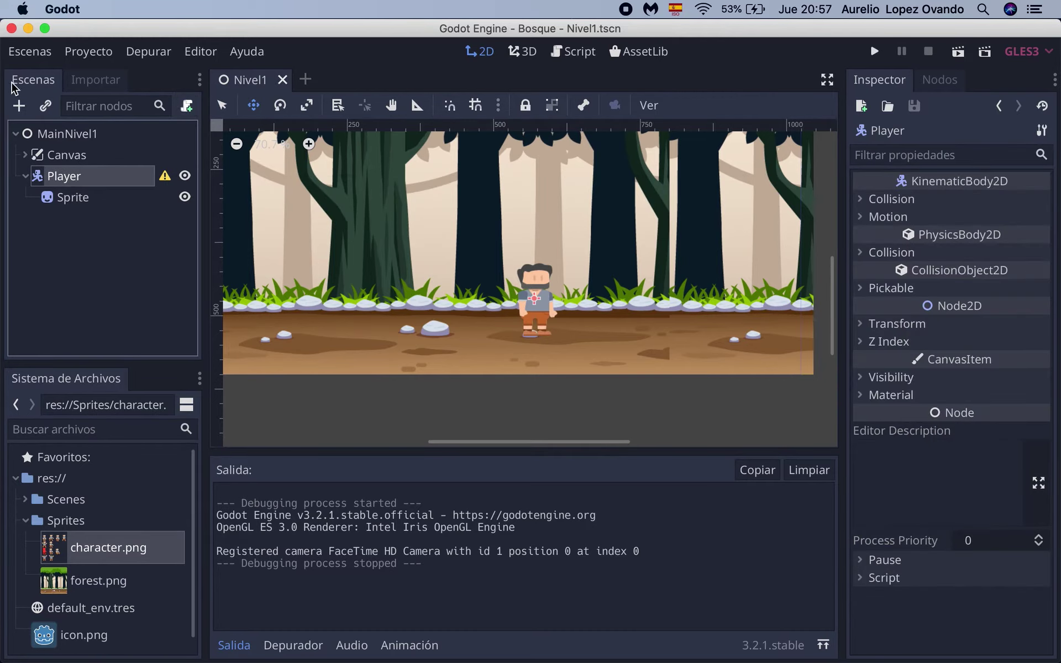
click(18, 109)
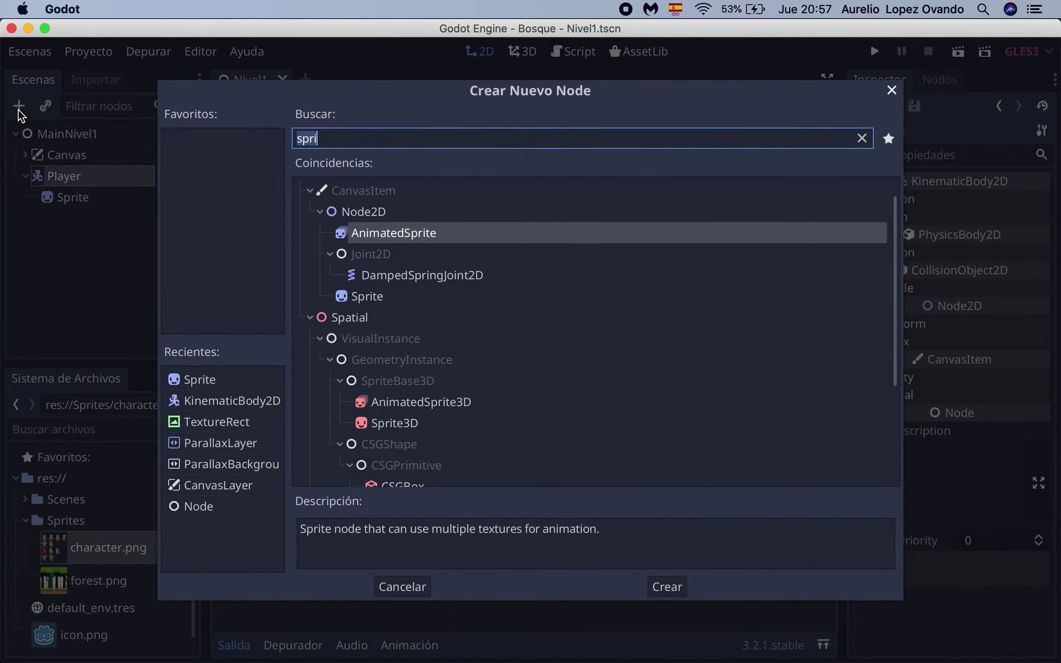
Step: Add a CollisionShape2D node under the Player, found by searching 'cols'
text(cols)
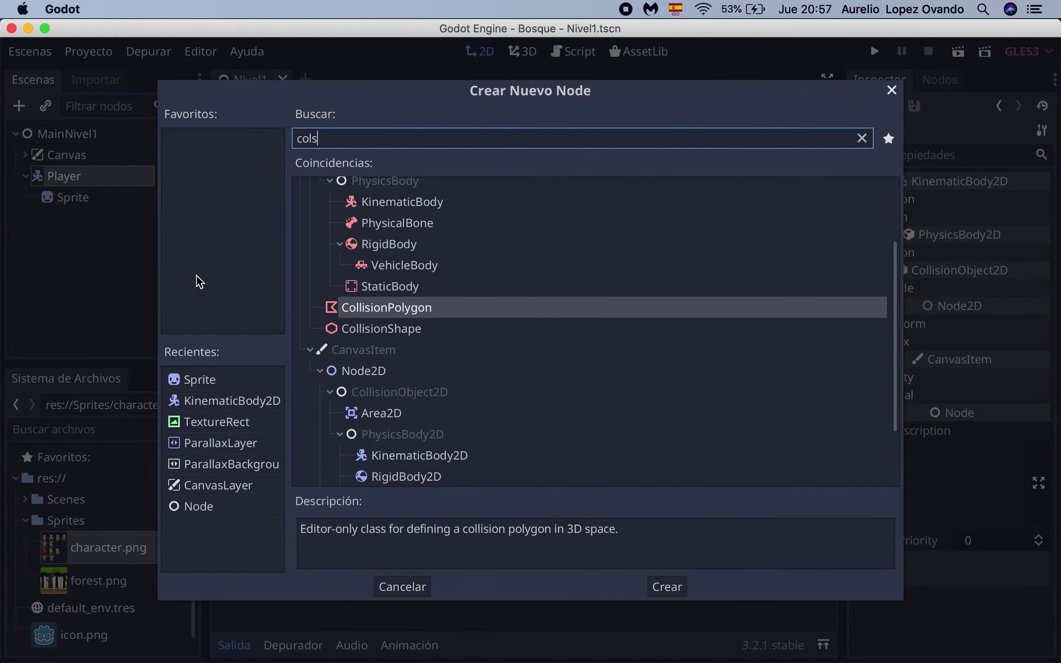
scroll(514, 410, down, 3)
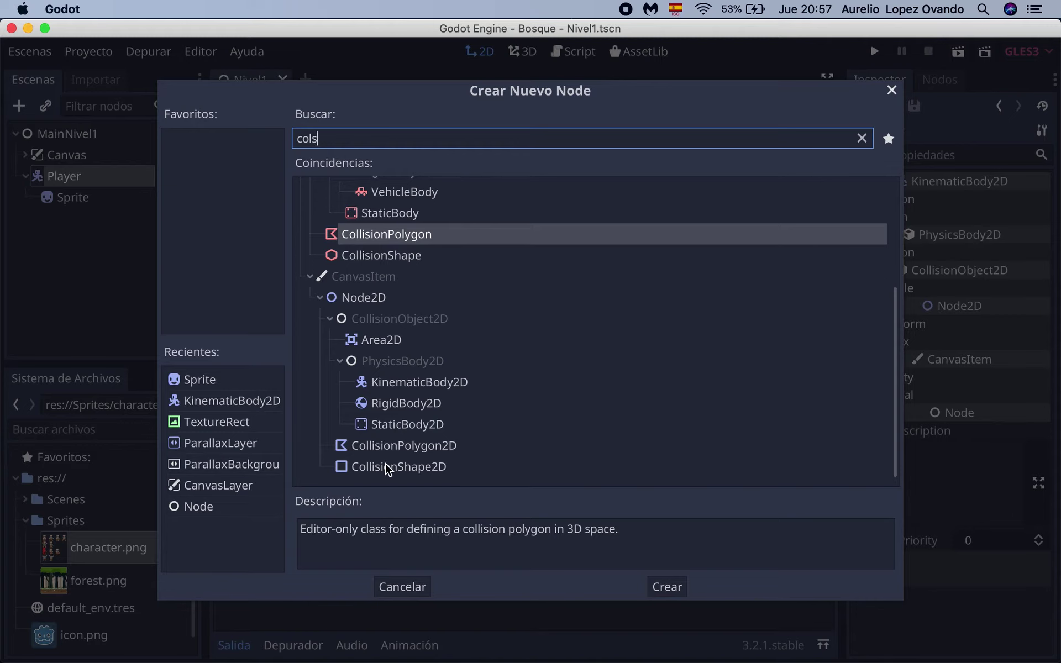
click(390, 467)
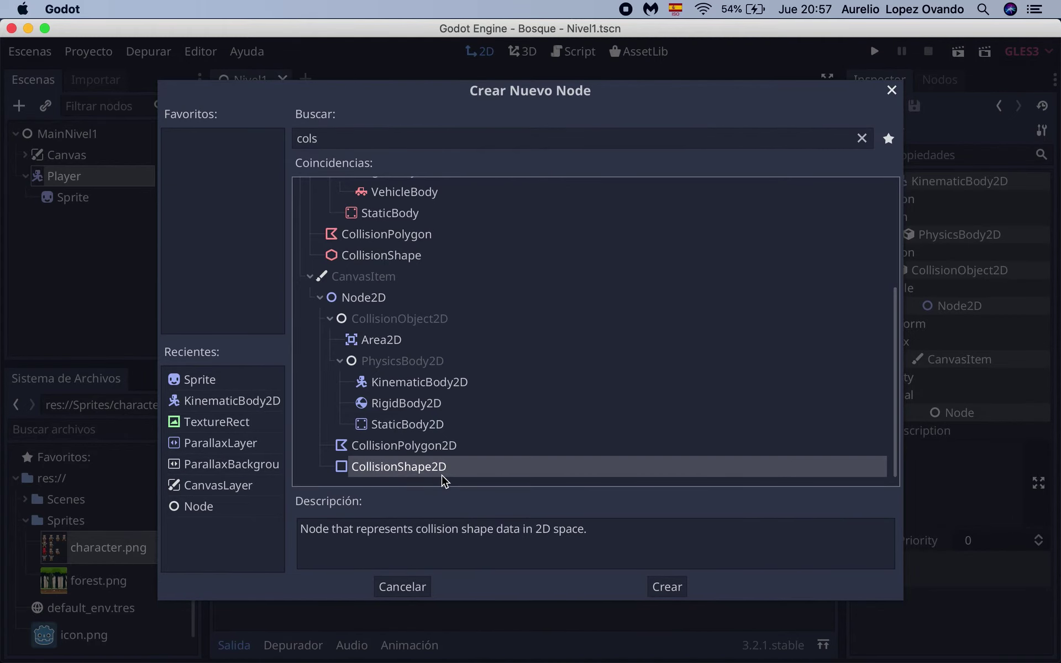
click(678, 590)
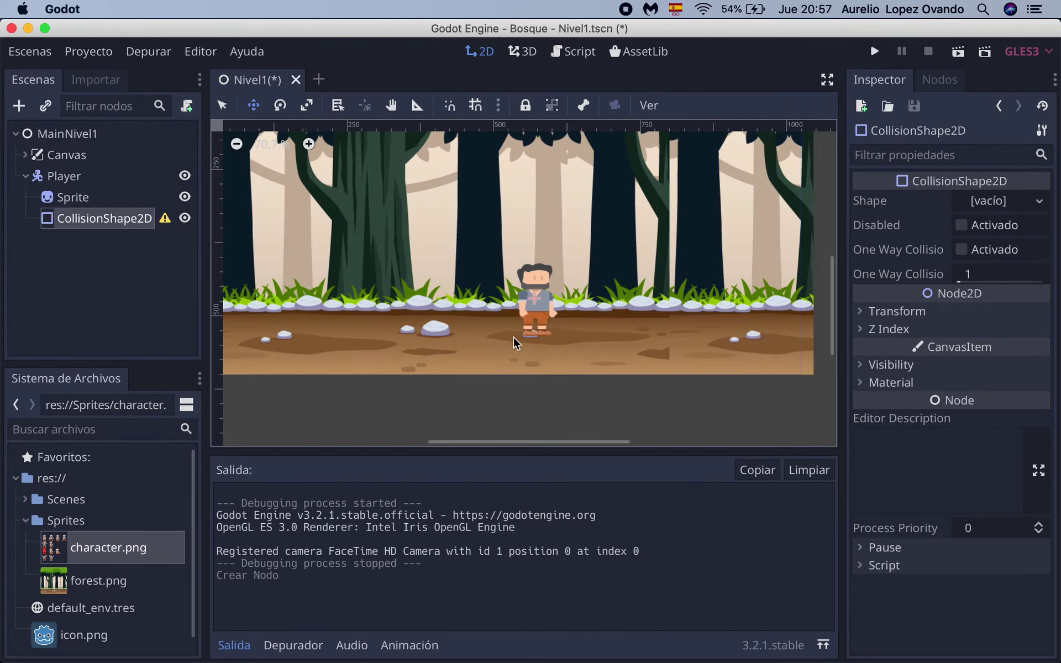
Step: Zoom in on the character, toggle the shape's visibility, and bring up the Shape type list
click(185, 218)
click(185, 218)
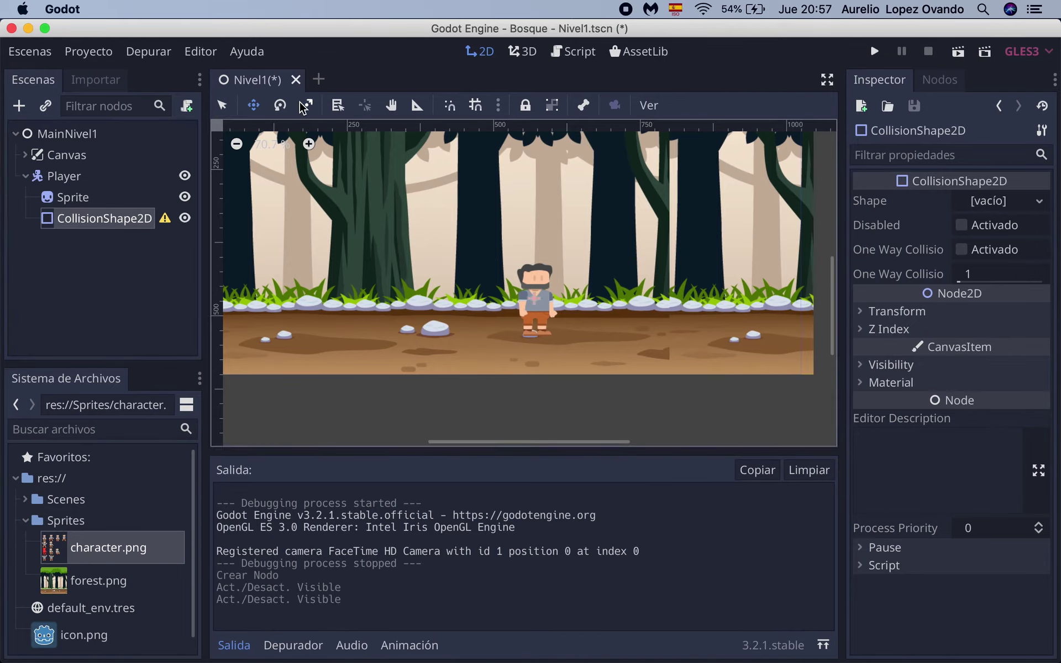
click(311, 145)
click(310, 145)
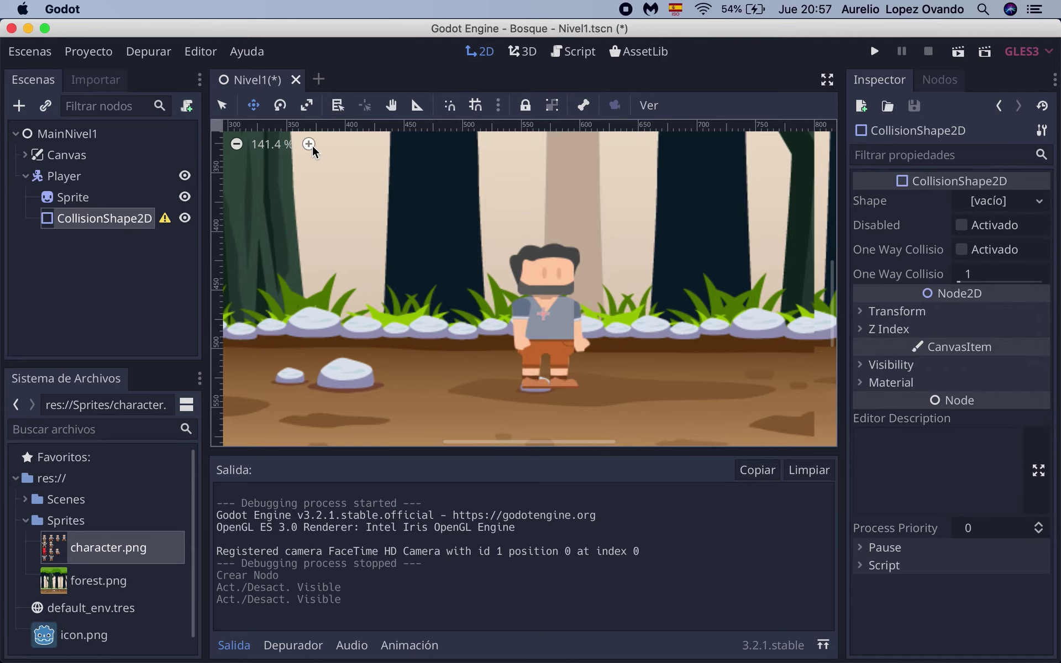
click(185, 219)
click(186, 219)
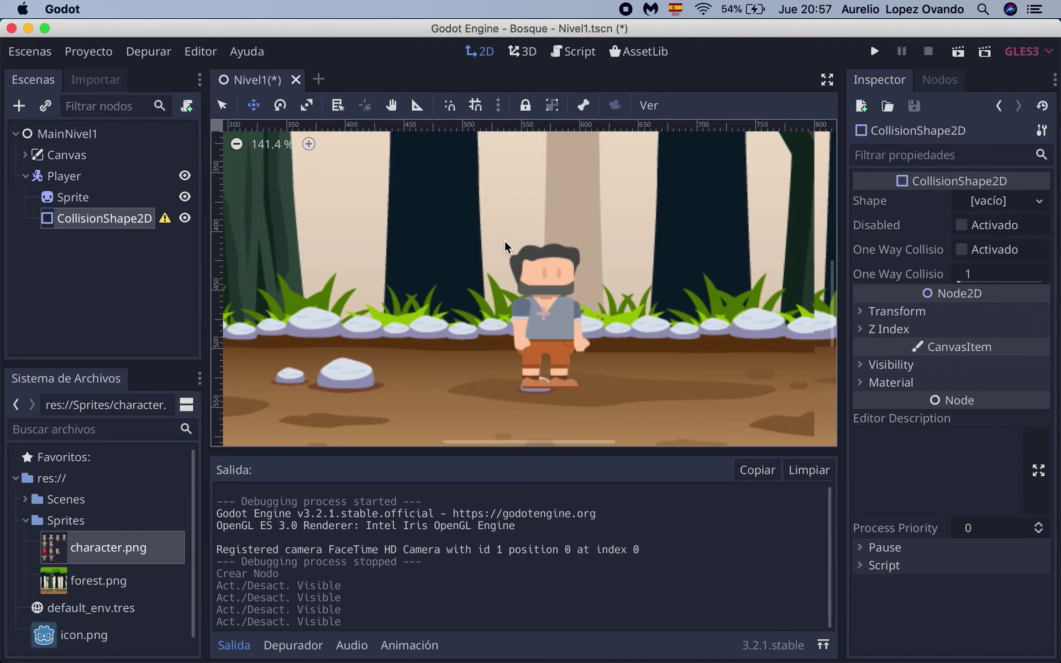
click(1017, 202)
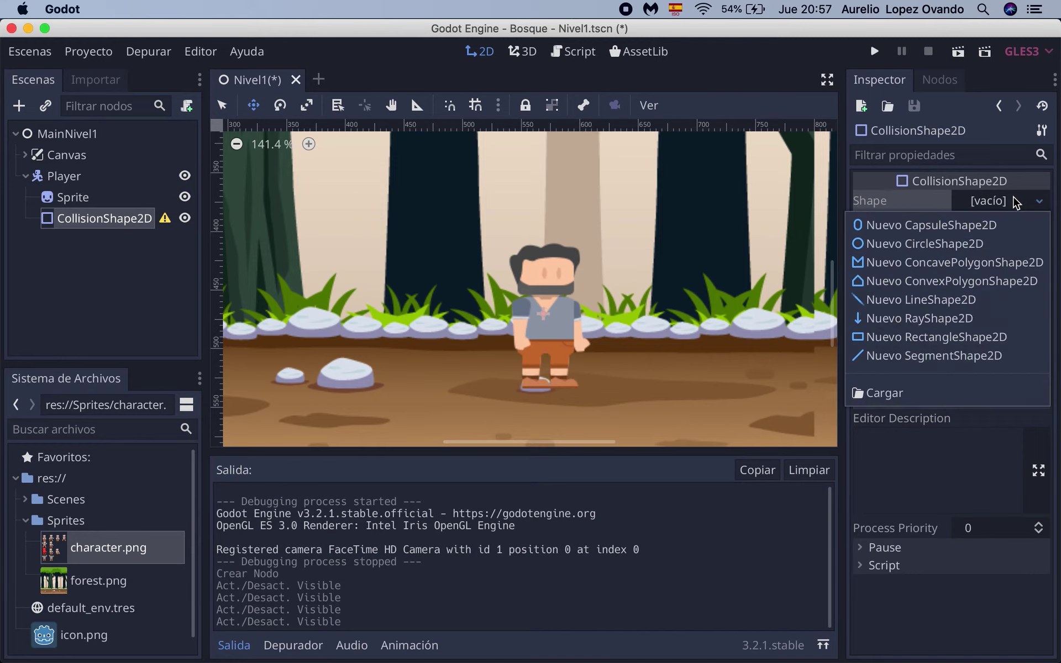
Step: Assign a new RectangleShape2D and resize it to cover the whole character
click(879, 337)
mouse_move(556, 313)
mouse_down()
mouse_move(583, 313)
mouse_move(550, 237)
mouse_up()
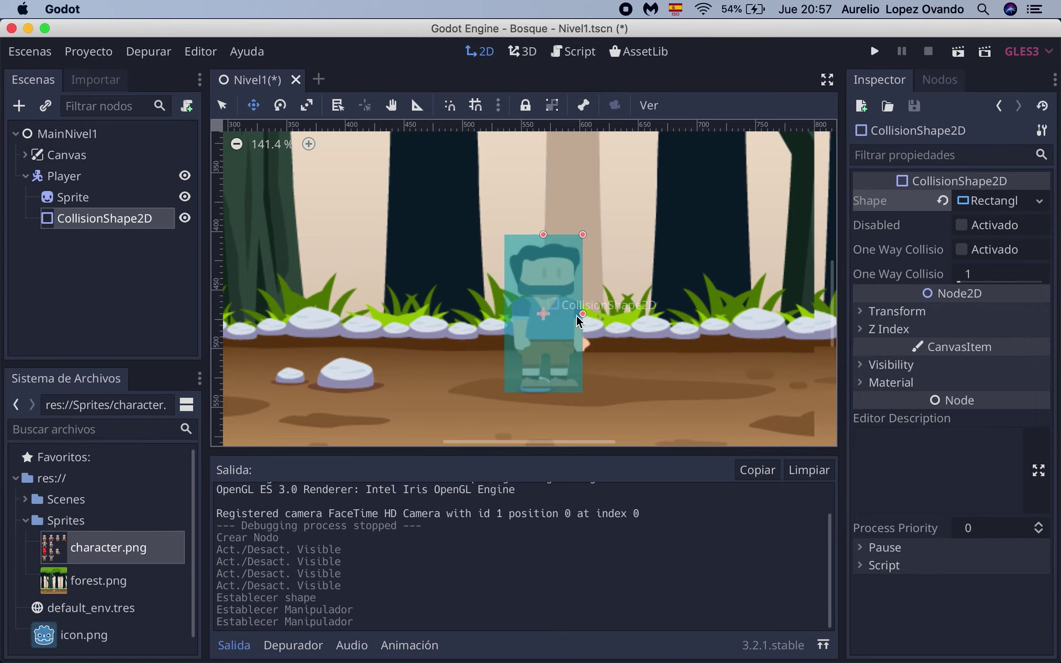
drag(582, 314, 560, 323)
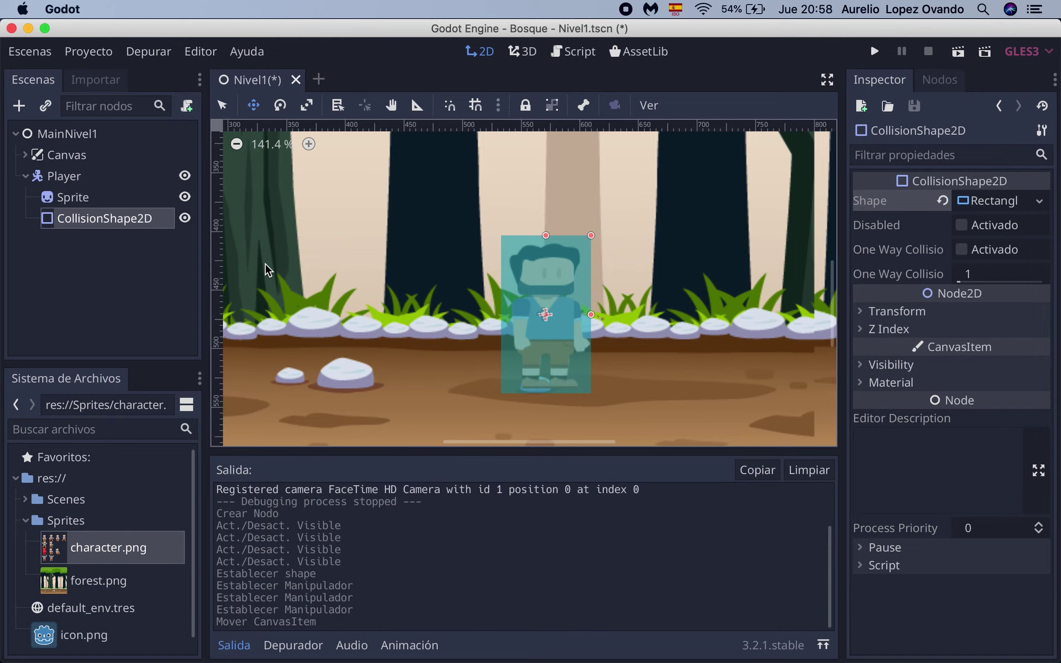
Step: Save the Nivel1 scene and run it to launch the Bosque game window
click(957, 51)
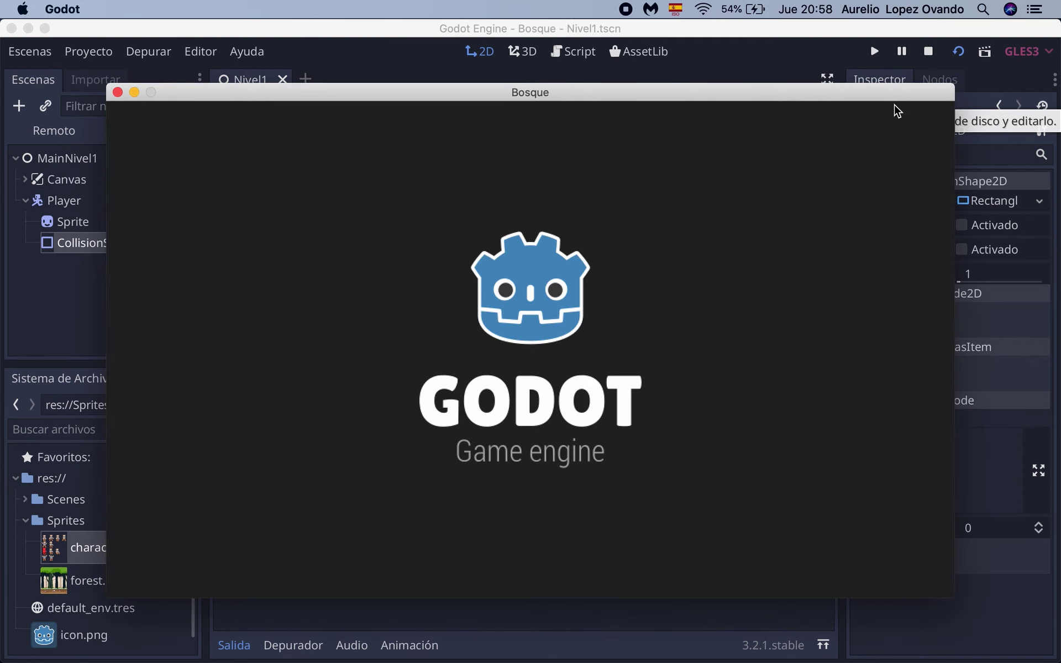